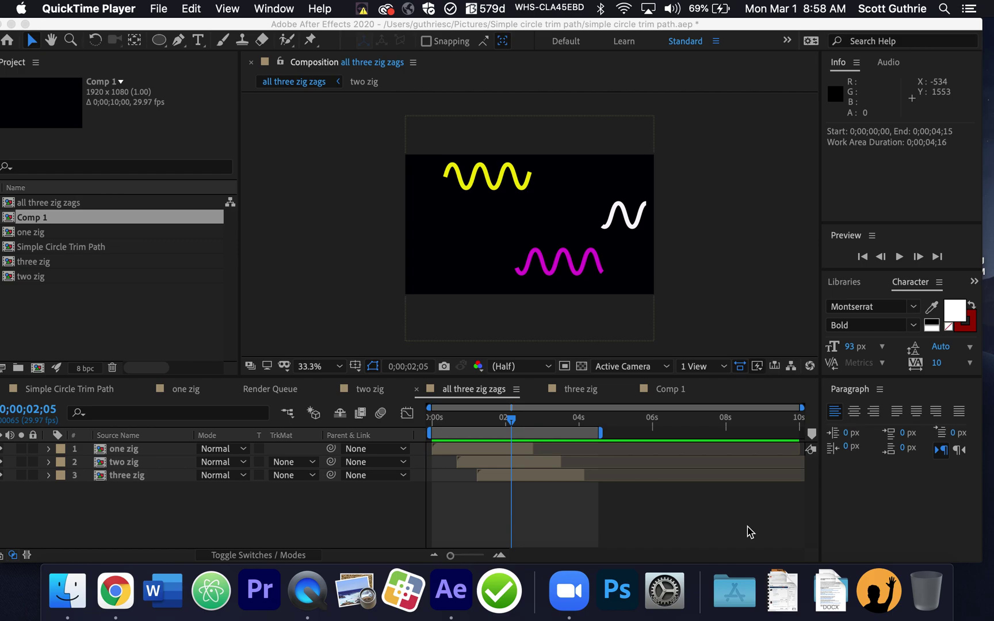
- Preview the three-wave animation in the "all three zig zags" composition from its beginning
{"action": "left_click", "coordinate": [511, 415]}
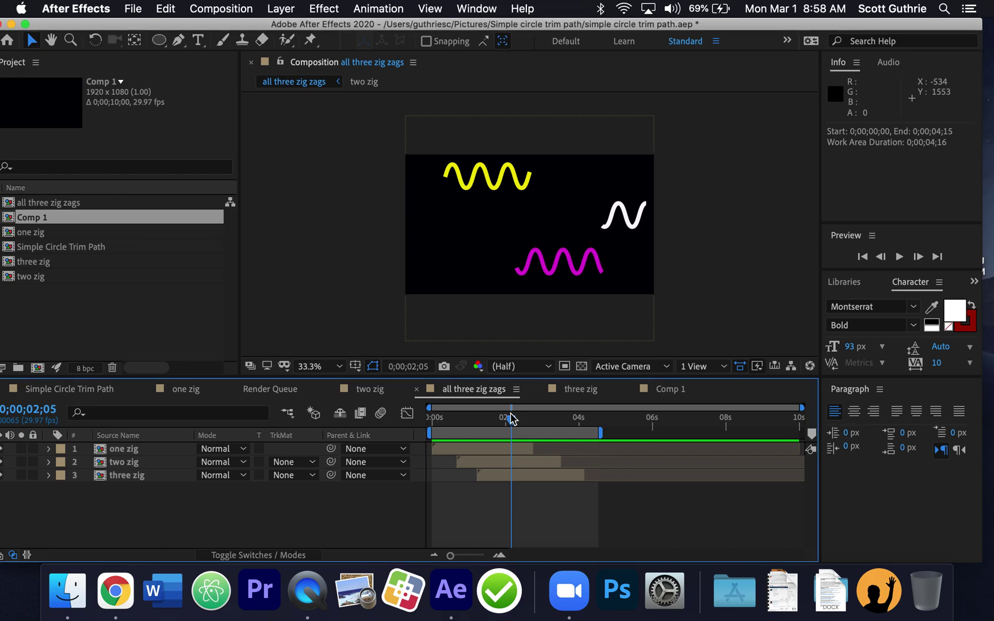
{"action": "left_click_drag", "start_coordinate": [433, 418], "coordinate": [407, 426]}
{"action": "key", "text": "space"}
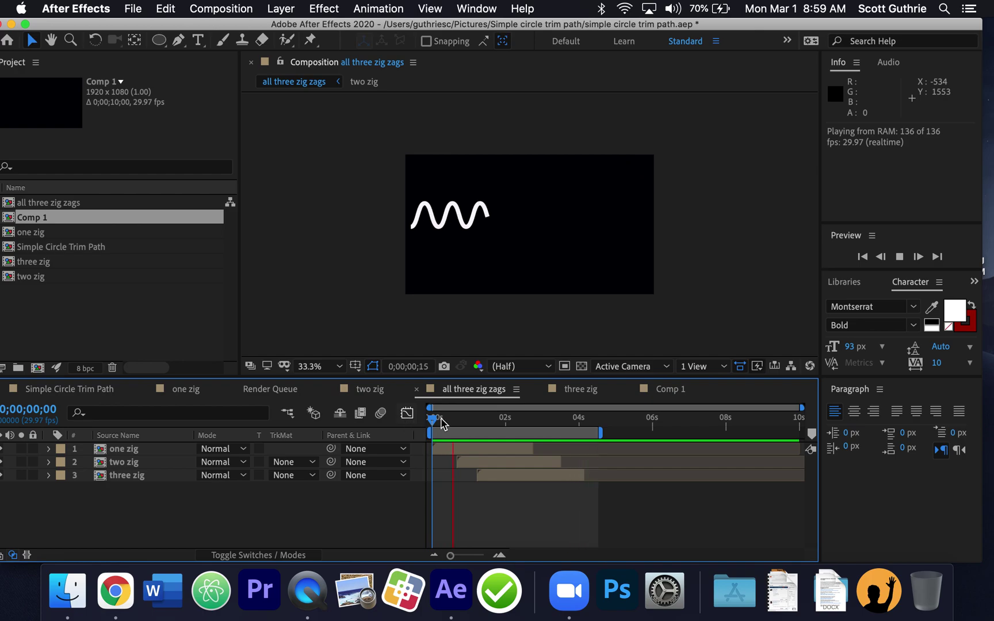
{"action": "key", "text": "space"}
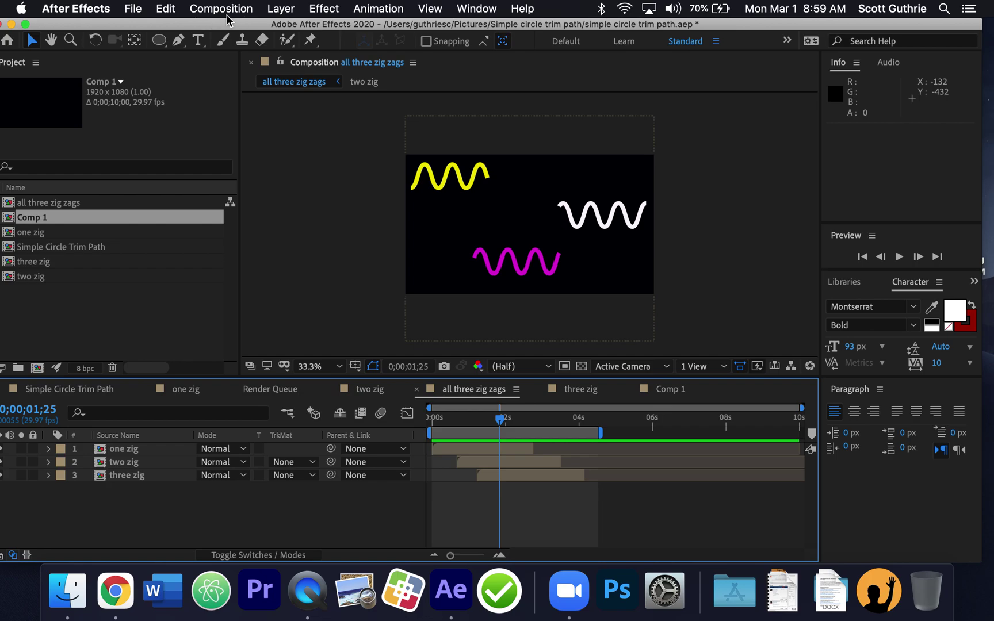
- Start a new project, saving the changes to the "simple circle trim path" project
{"action": "left_click", "coordinate": [132, 9]}
{"action": "mouse_move", "coordinate": [157, 34]}
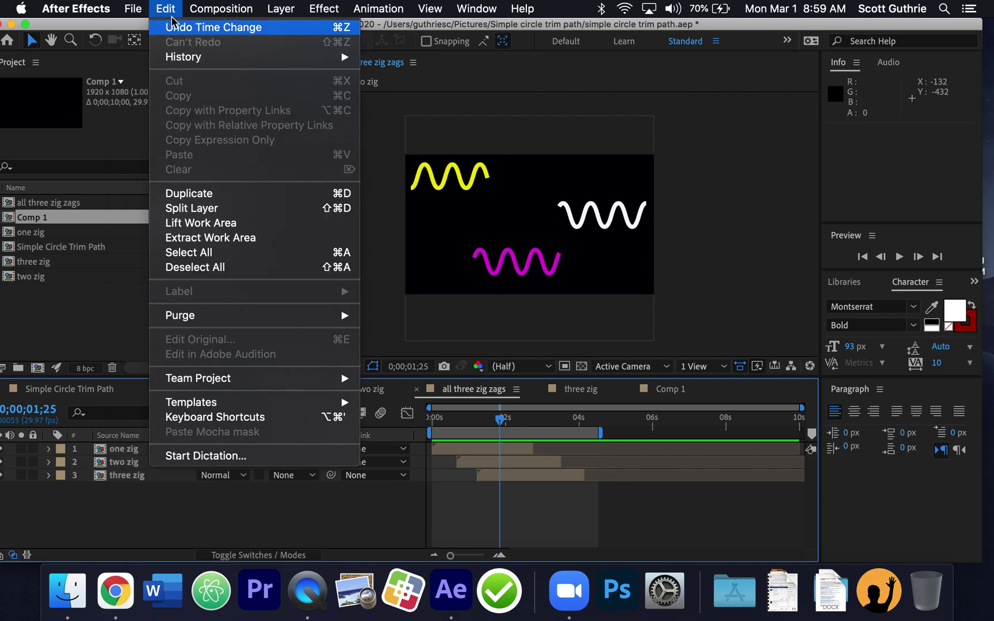
{"action": "left_click", "coordinate": [400, 34]}
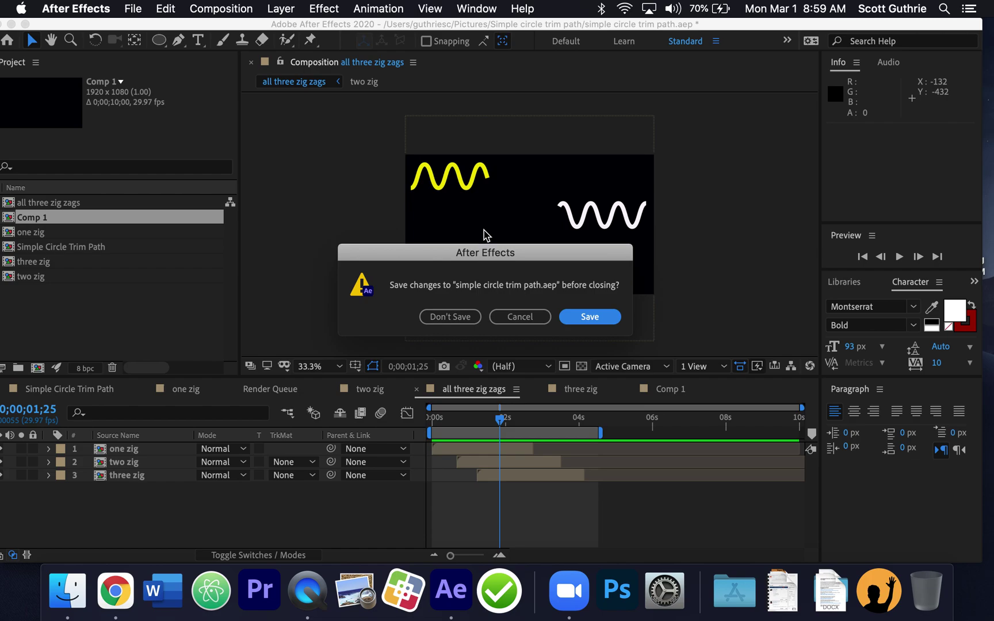
{"action": "left_click", "coordinate": [592, 320]}
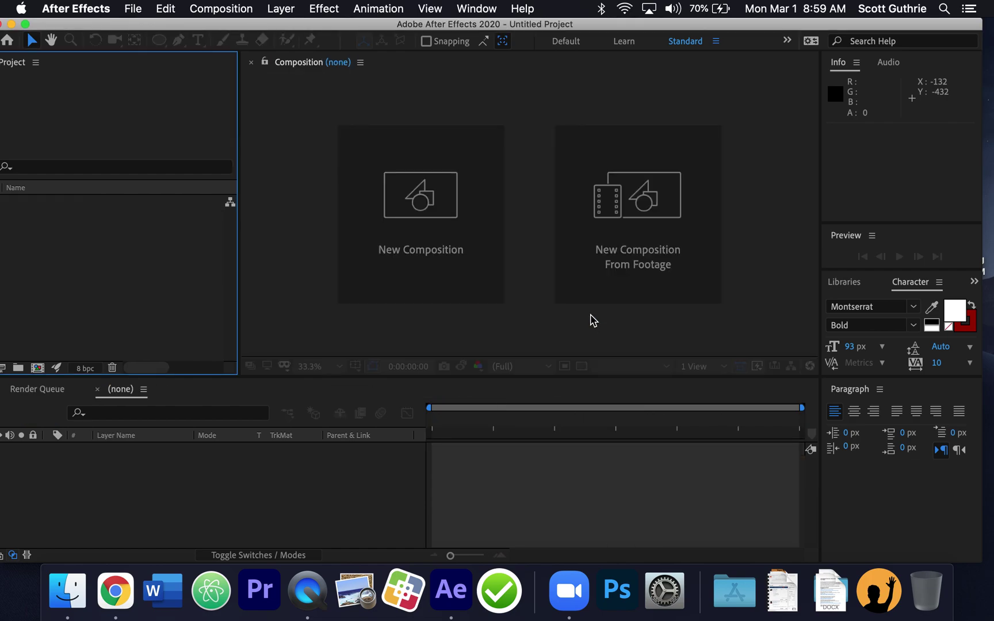
- Create a composition named "zig" with the HDTV 1080 29.97 preset and a 10-second duration
{"action": "left_click", "coordinate": [427, 208]}
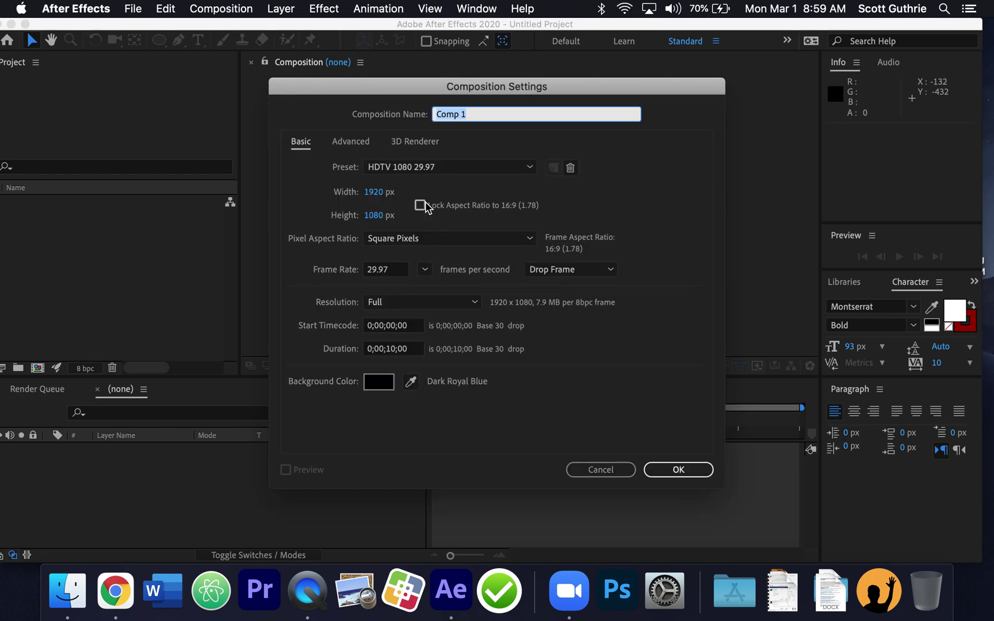
{"action": "type", "text": "zig"}
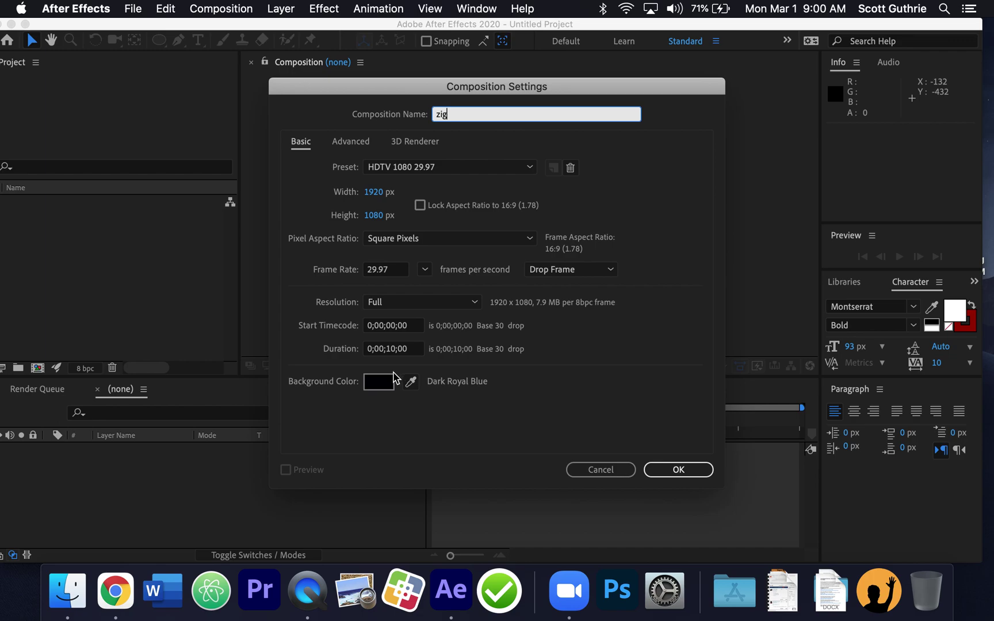
{"action": "left_click", "coordinate": [679, 470]}
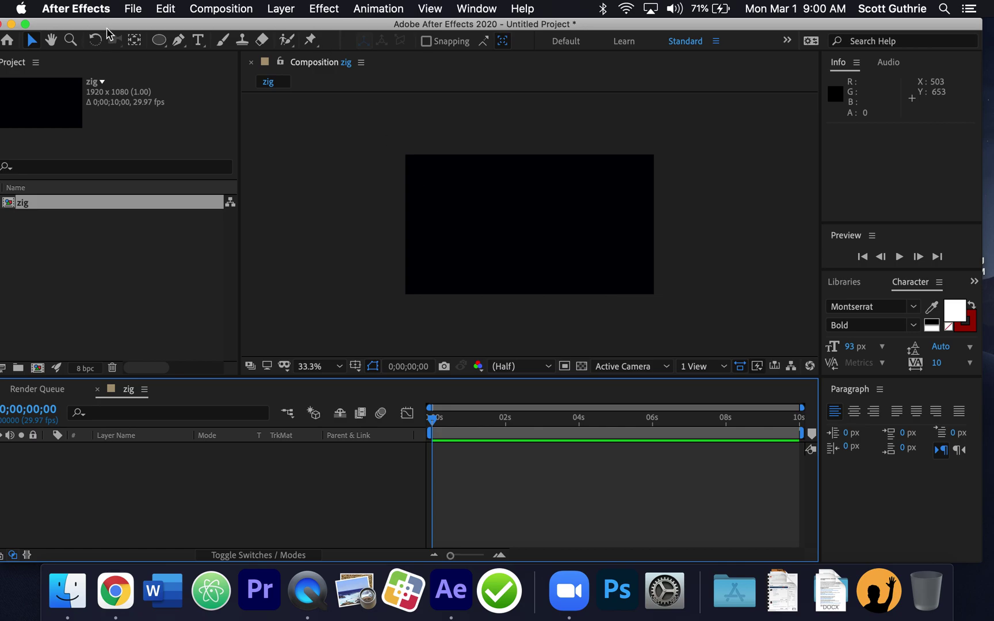
- Save the project as "zigzag" in the Pictures folder
{"action": "key", "text": "super+s"}
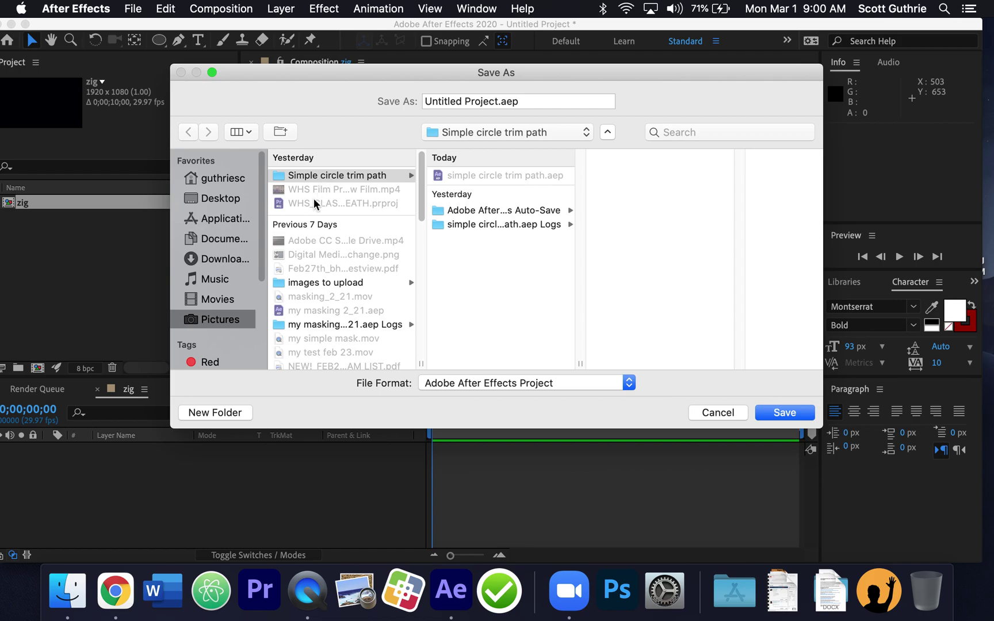
{"action": "left_click", "coordinate": [218, 319]}
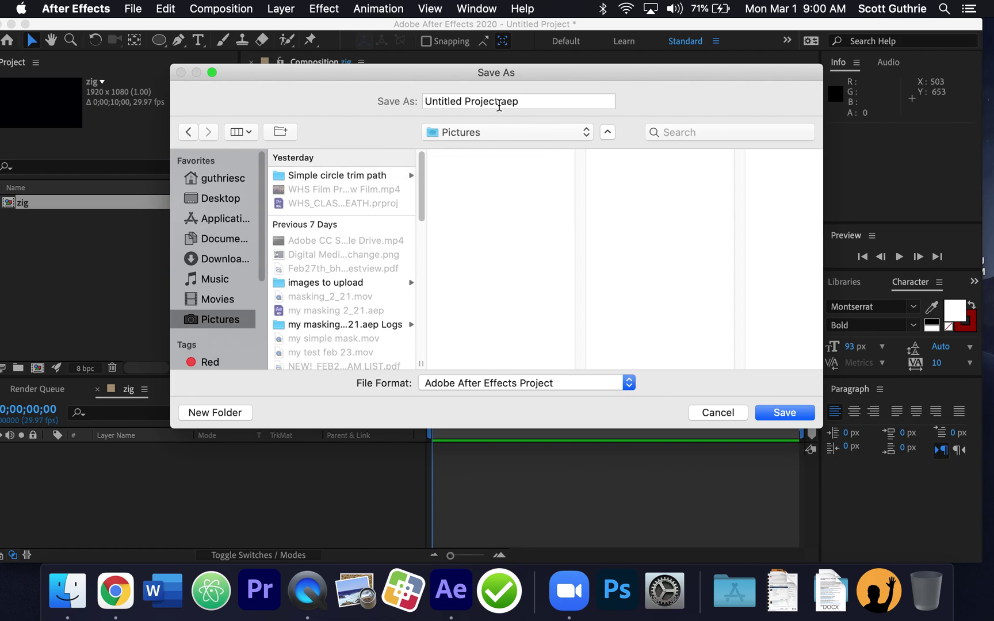
{"action": "left_click", "coordinate": [499, 102]}
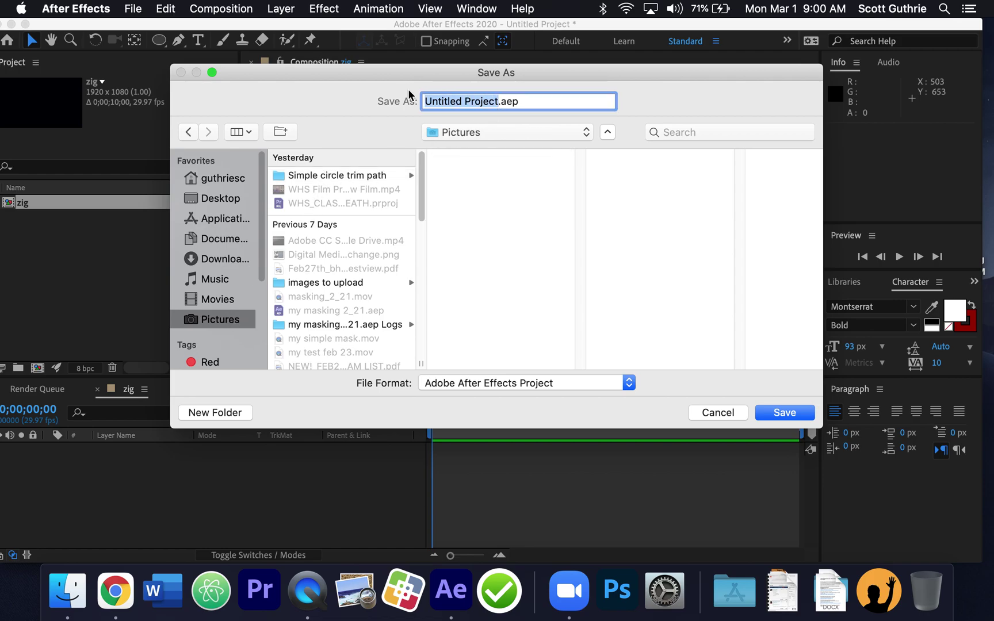
{"action": "type", "text": "zigzag"}
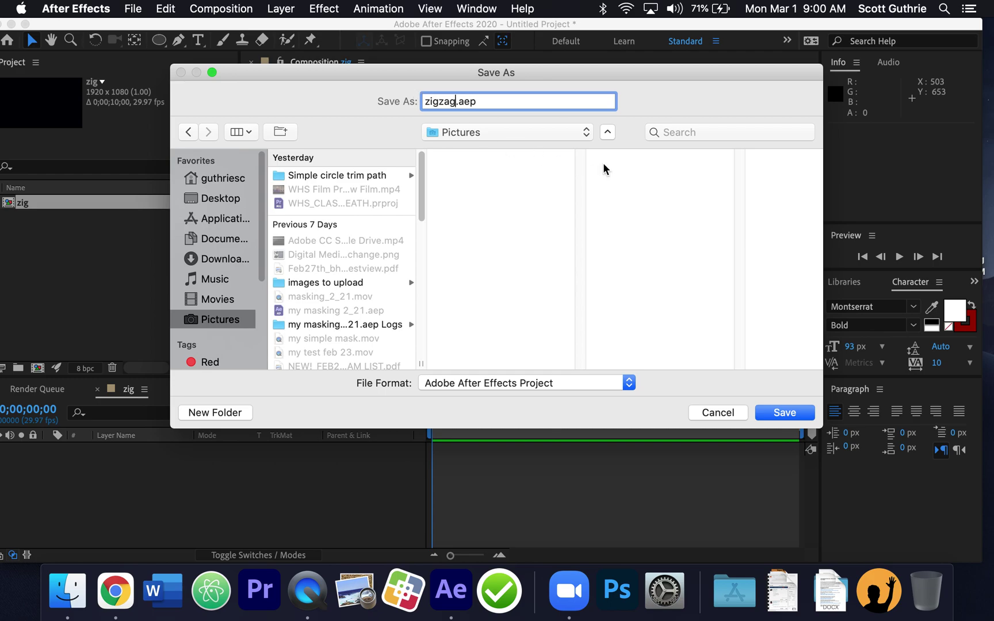
{"action": "left_click", "coordinate": [782, 412]}
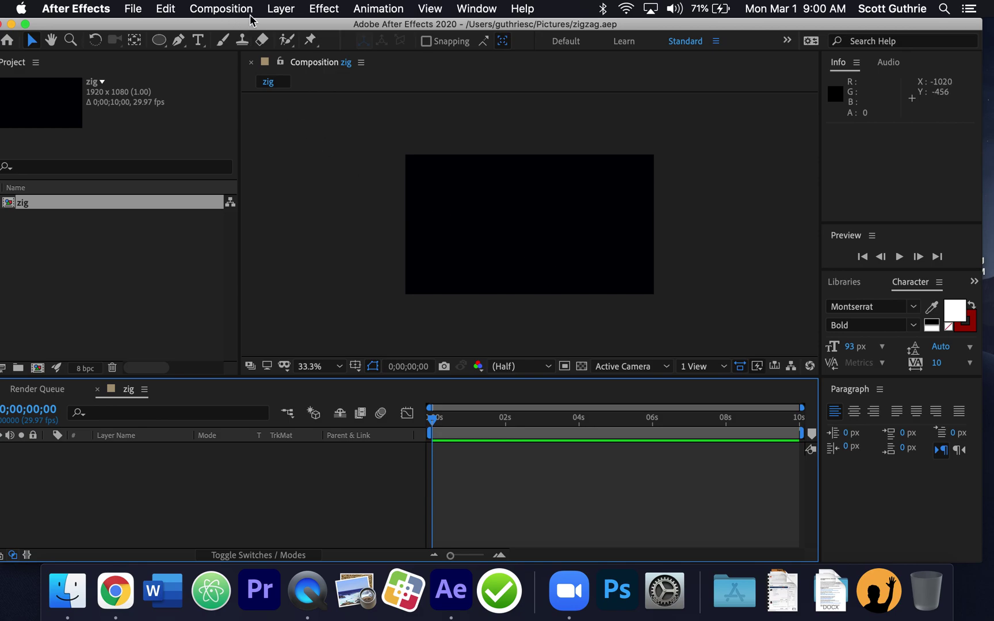
- Activate the Pen tool and set the shape fill to None
{"action": "left_click_drag", "start_coordinate": [205, 27], "coordinate": [224, 28]}
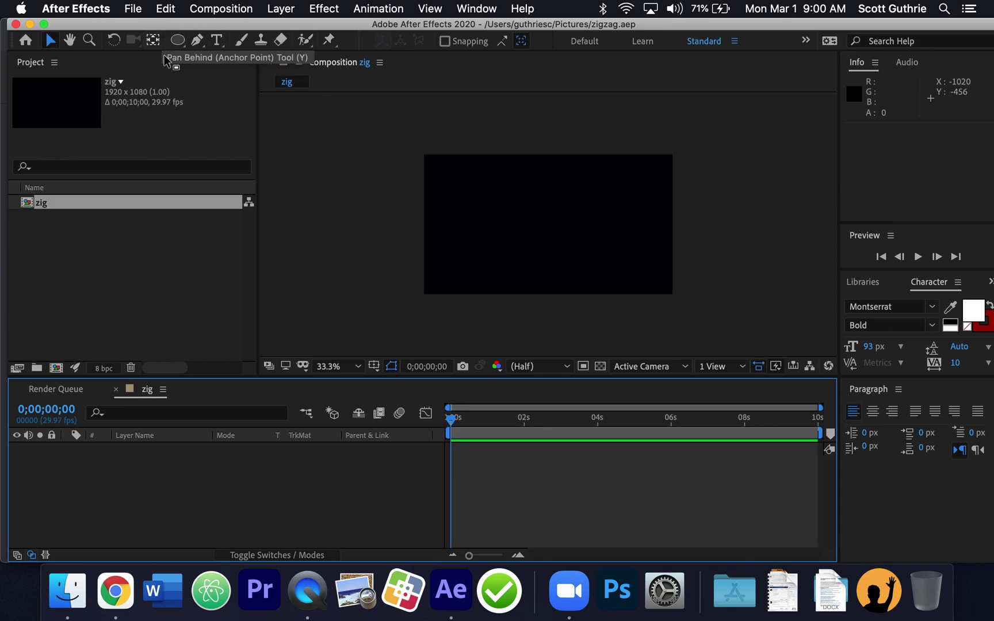
{"action": "left_click", "coordinate": [197, 41]}
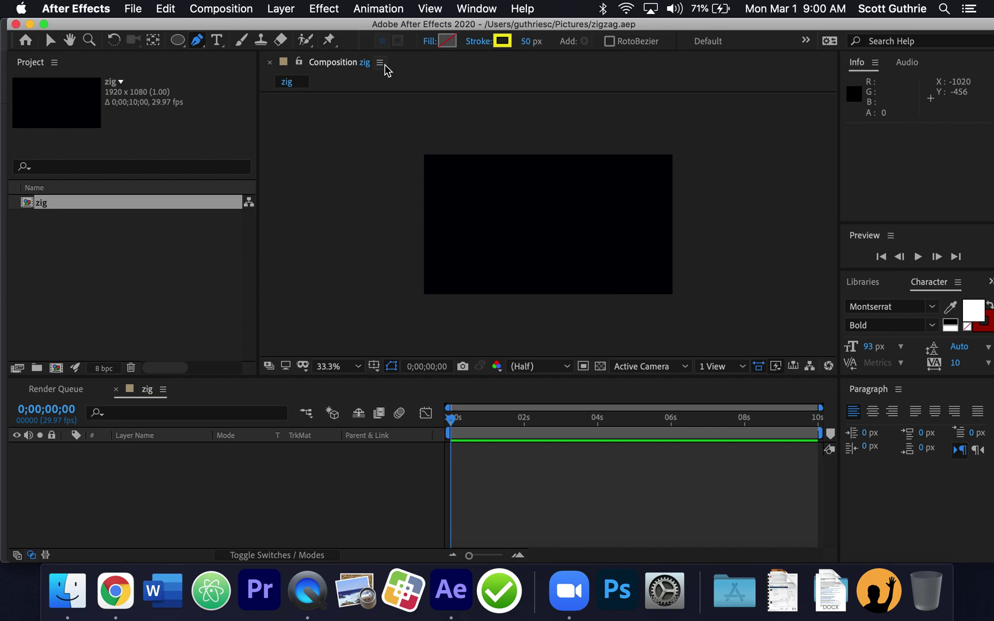
{"action": "left_click", "coordinate": [430, 43]}
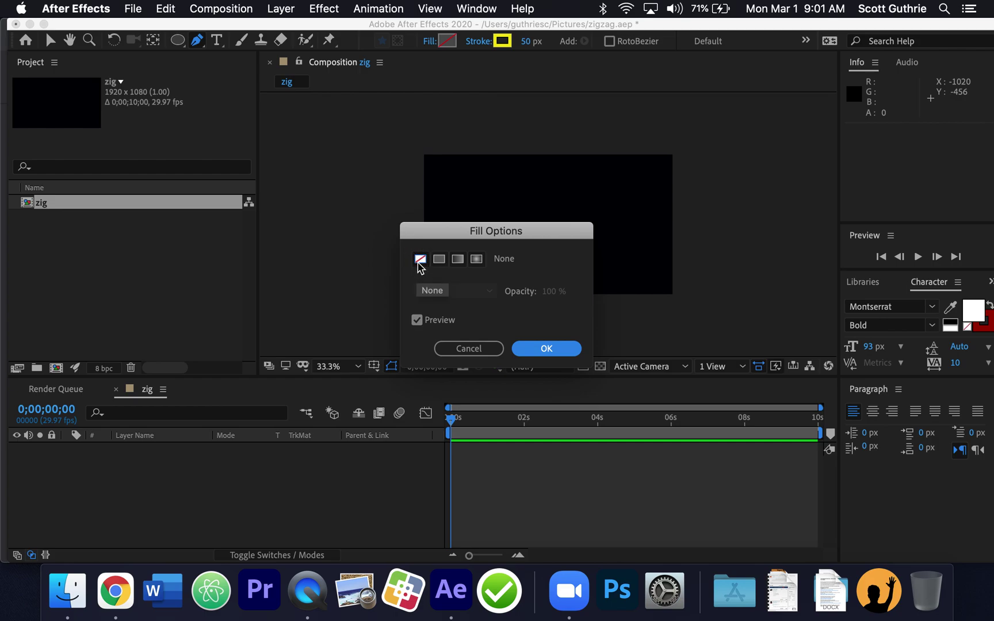
{"action": "left_click", "coordinate": [563, 348]}
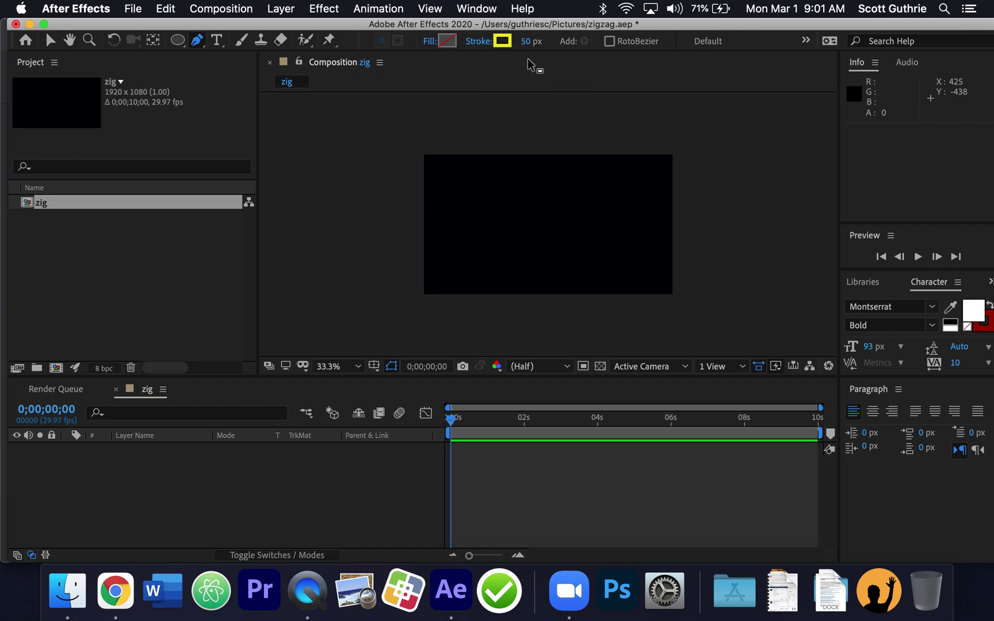
- Set the shape stroke to a solid yellow (F2E60B) with Normal blending at 100% opacity, keeping its width at 50 px
{"action": "left_click_drag", "start_coordinate": [526, 42], "coordinate": [533, 47]}
{"action": "left_click", "coordinate": [499, 42]}
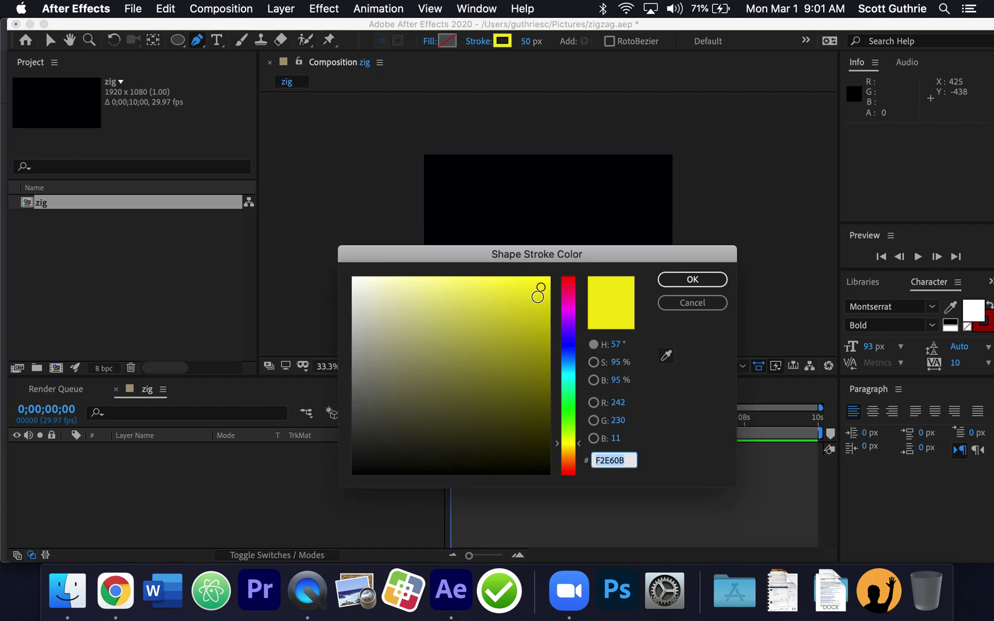
{"action": "left_click", "coordinate": [702, 280]}
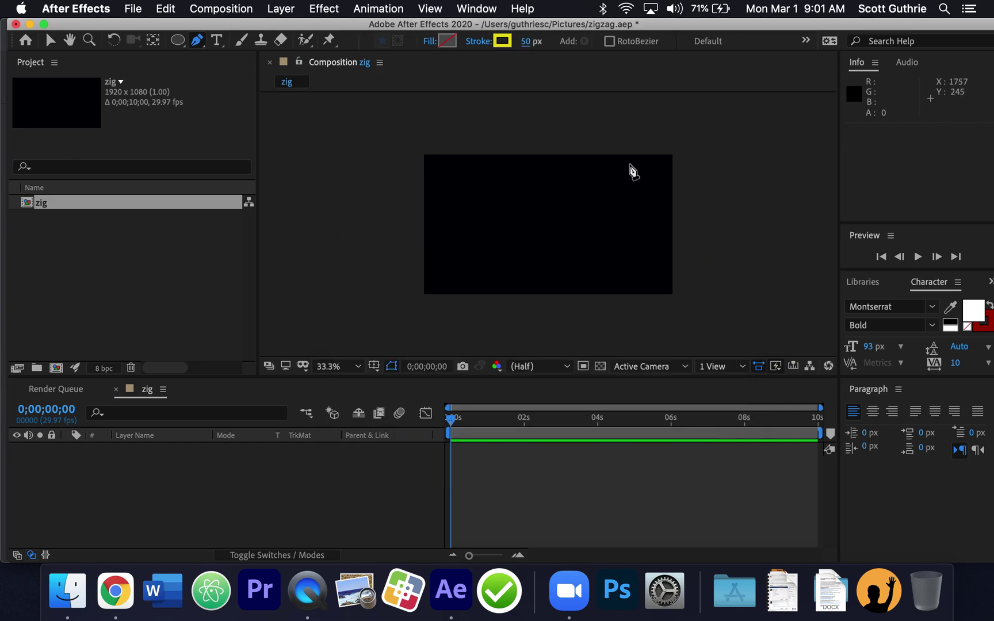
{"action": "left_click", "coordinate": [476, 41]}
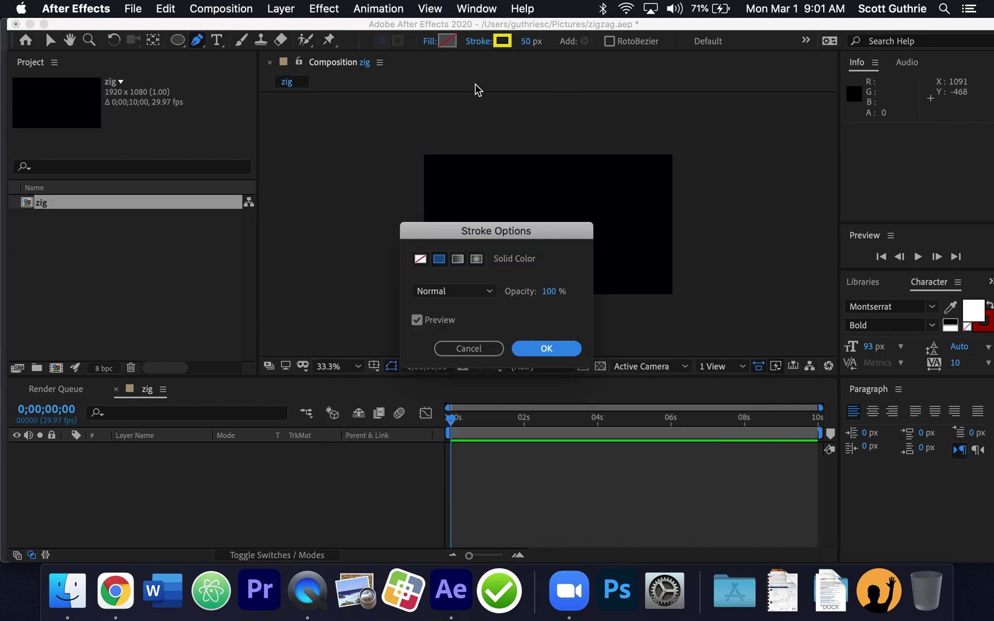
{"action": "left_click", "coordinate": [420, 262]}
{"action": "left_click", "coordinate": [439, 259]}
{"action": "left_click", "coordinate": [439, 259]}
{"action": "left_click", "coordinate": [563, 350]}
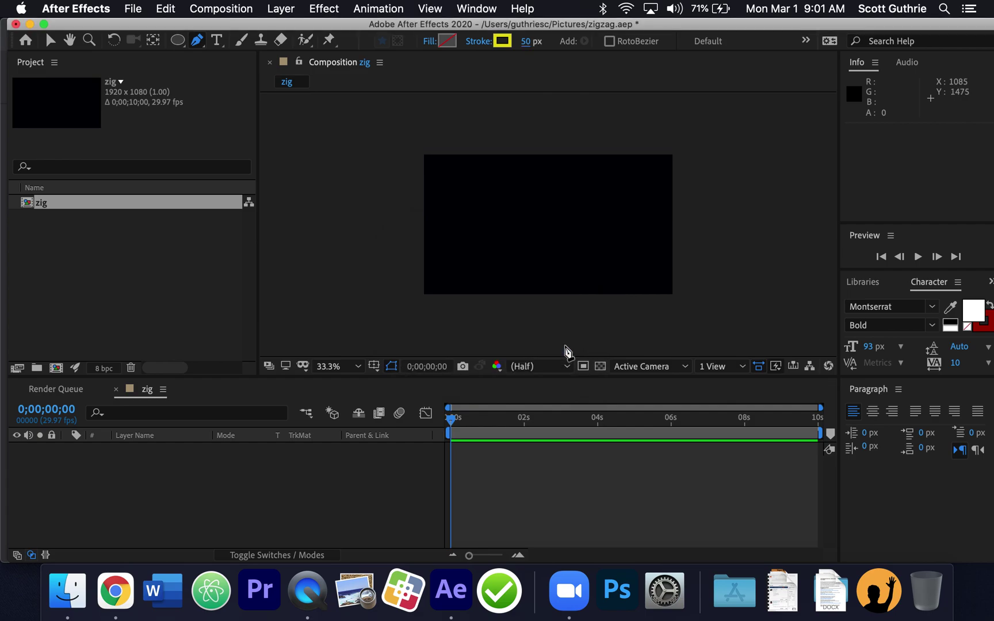
- Draw a straight horizontal line across the composition, extending just beyond both side edges, and rename its shape layer "zig"
{"action": "left_click", "coordinate": [416, 219]}
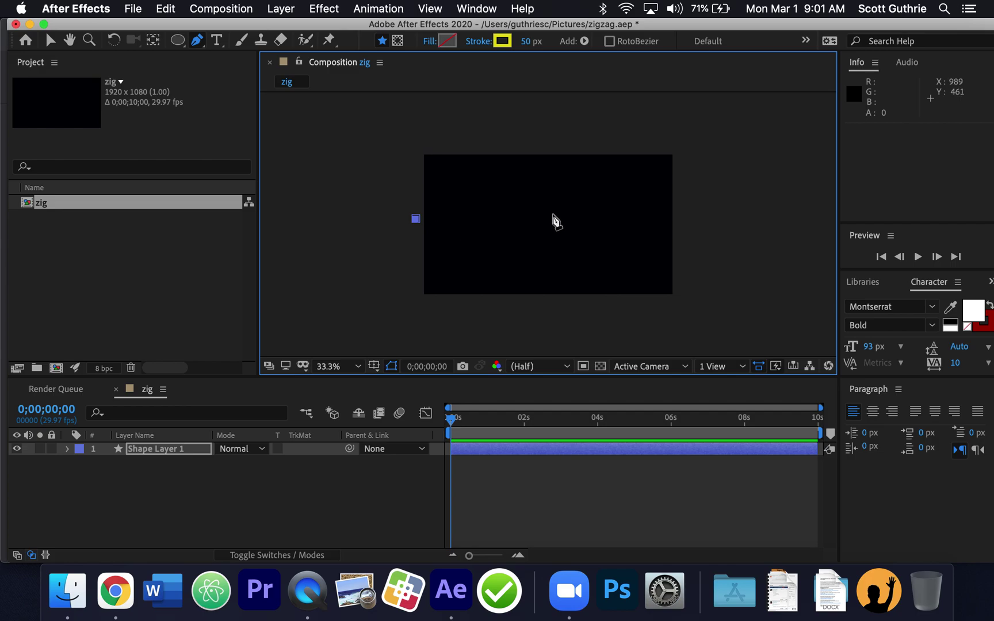
{"action": "left_click", "coordinate": [681, 221], "text": "shift"}
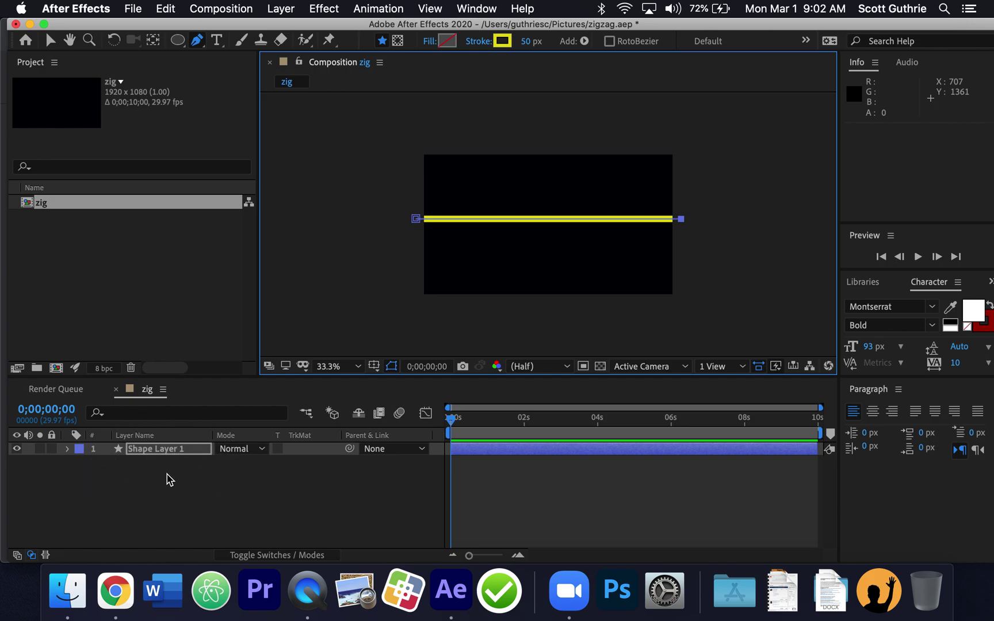
{"action": "left_click", "coordinate": [185, 452]}
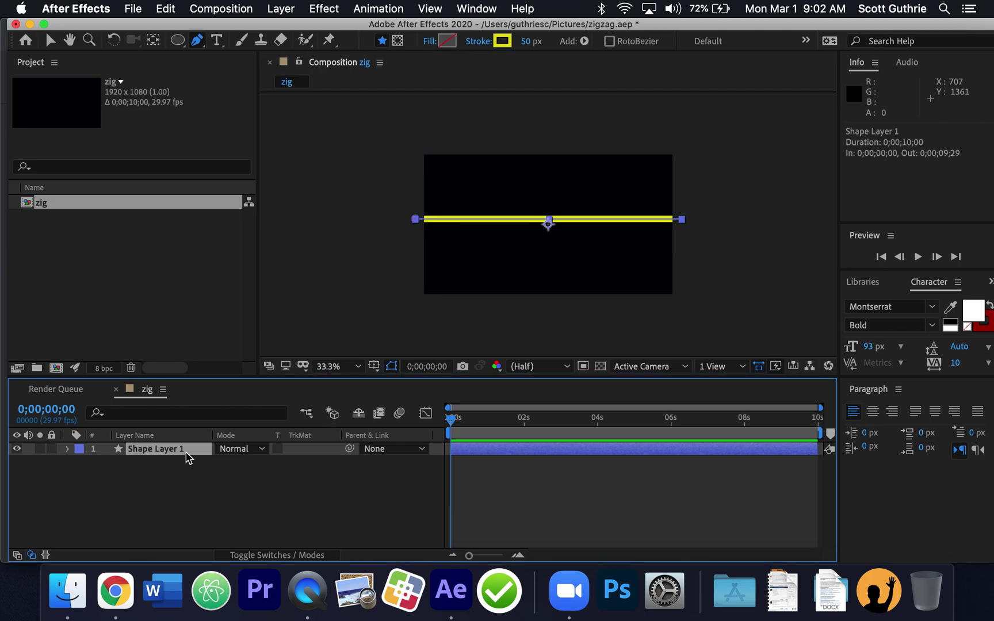
{"action": "key", "text": "Return"}
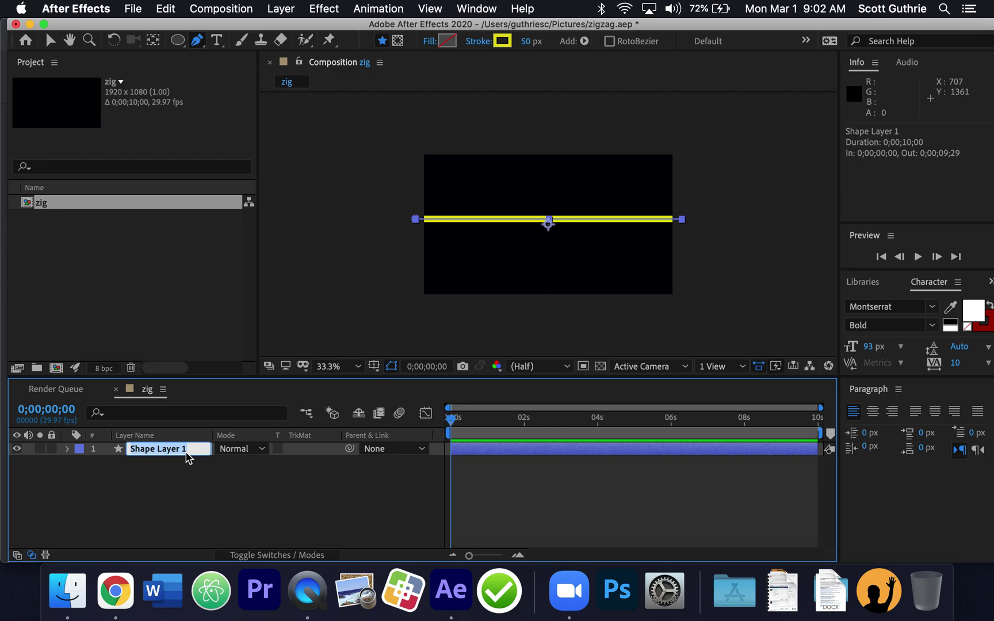
{"action": "type", "text": "zig"}
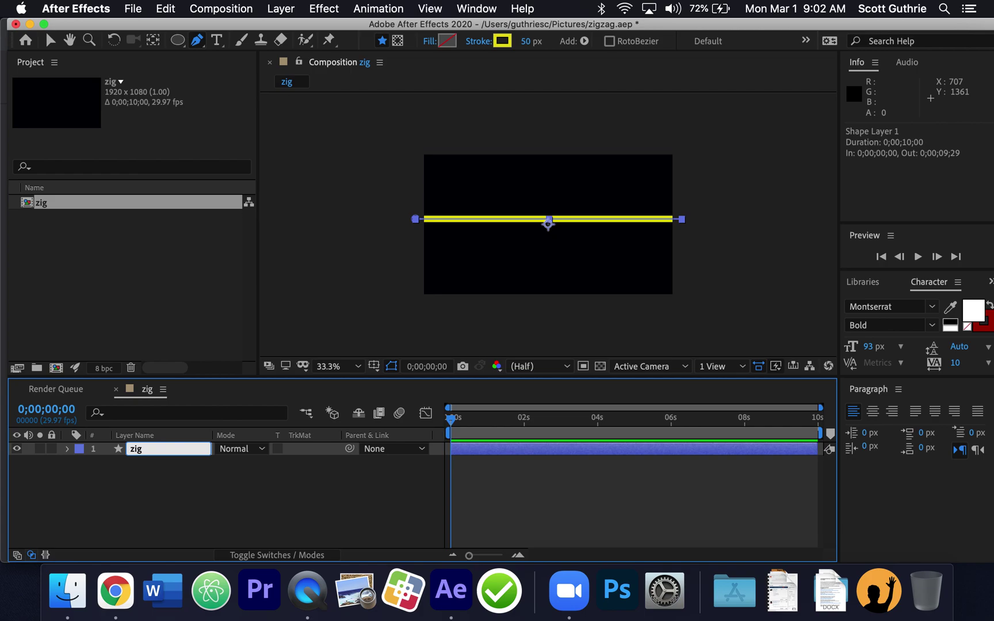
{"action": "left_click", "coordinate": [196, 483]}
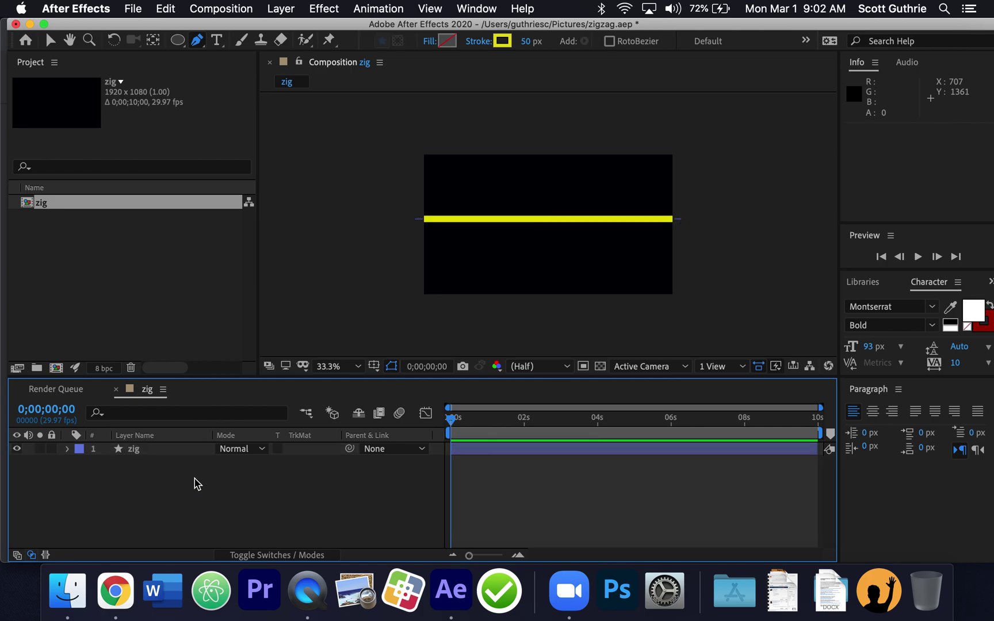
- Add a Zig Zag operator to the contents of the "zig" shape layer
{"action": "left_click", "coordinate": [68, 450]}
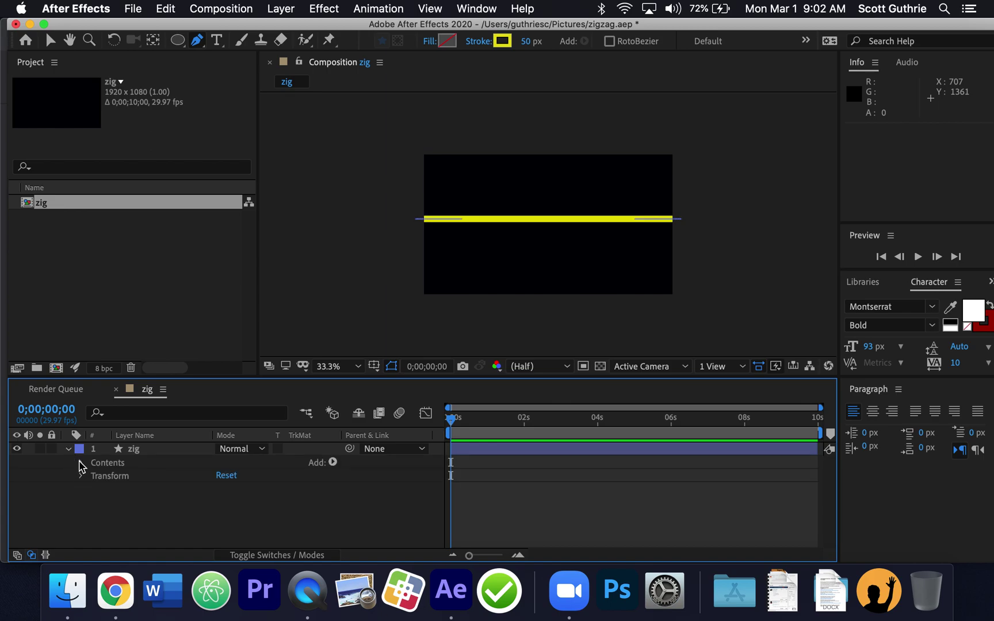
{"action": "left_click", "coordinate": [333, 462]}
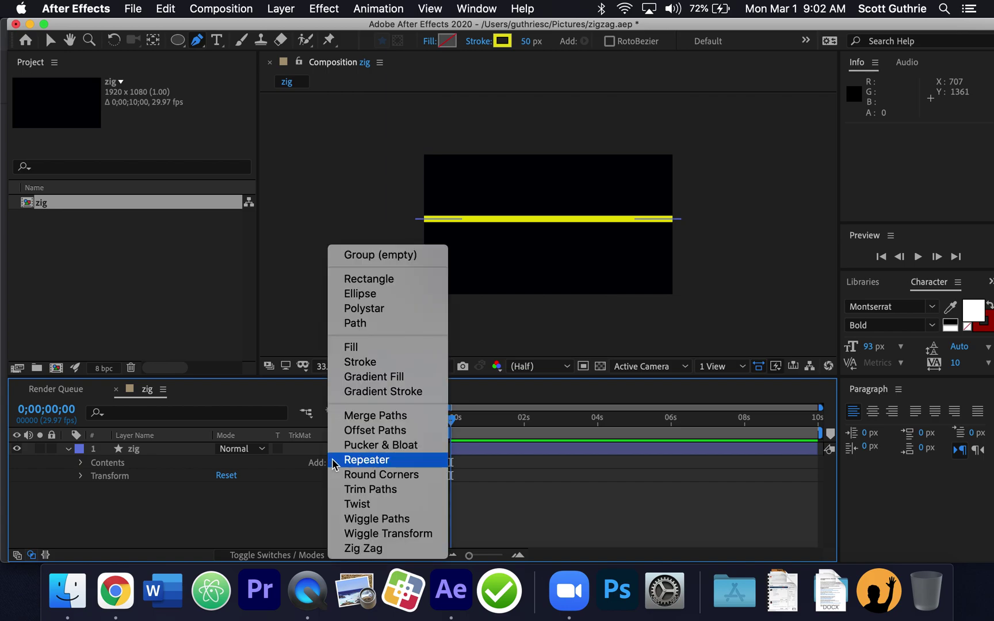
{"action": "left_click", "coordinate": [389, 552]}
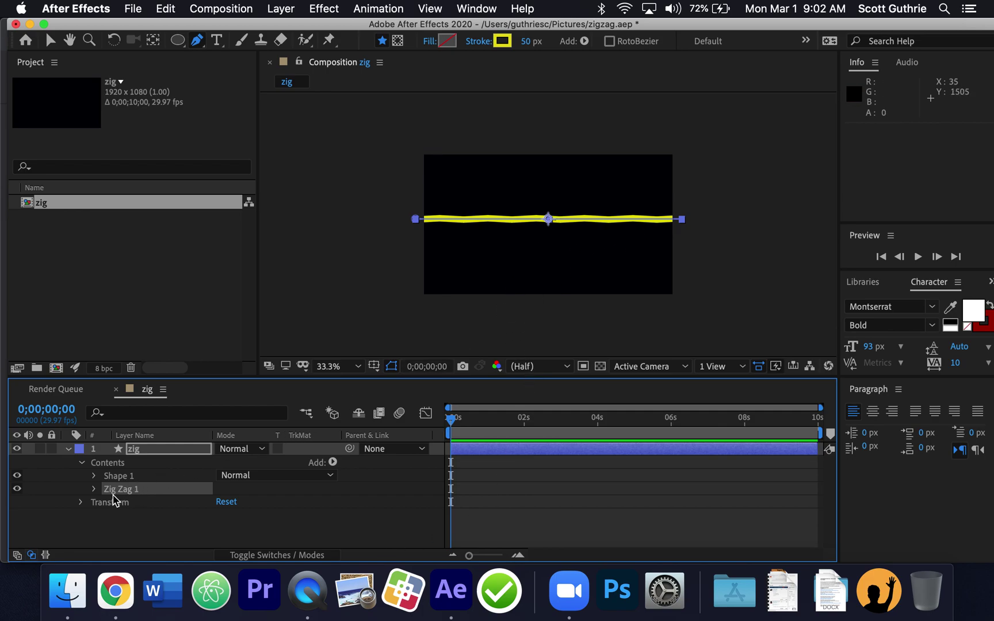
- Expand the Zig Zag operator of the "zig" layer and set its Size to 80
{"action": "left_click", "coordinate": [95, 489]}
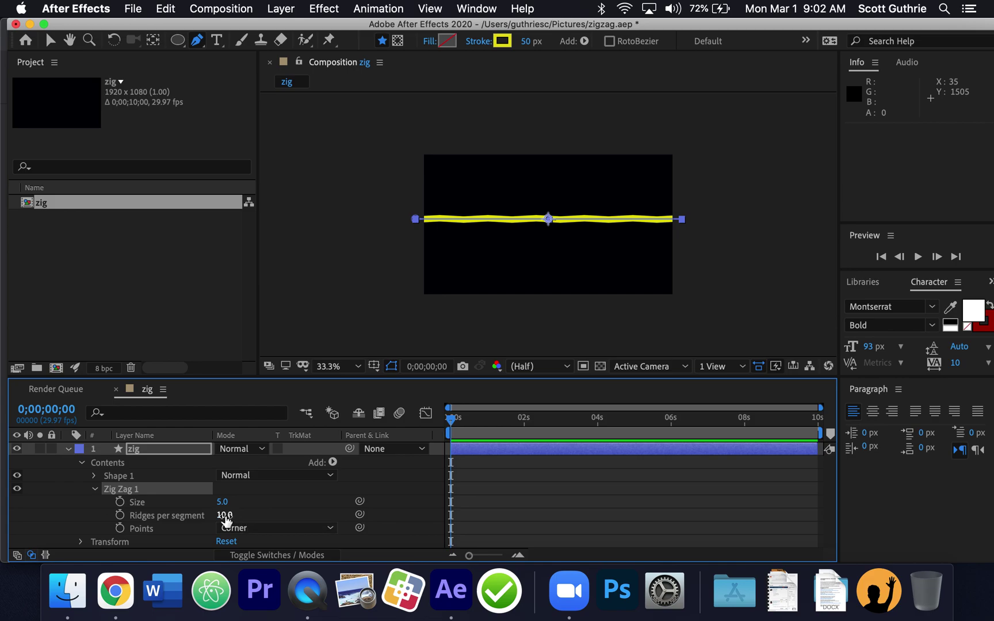
{"action": "left_click_drag", "start_coordinate": [221, 502], "coordinate": [267, 498]}
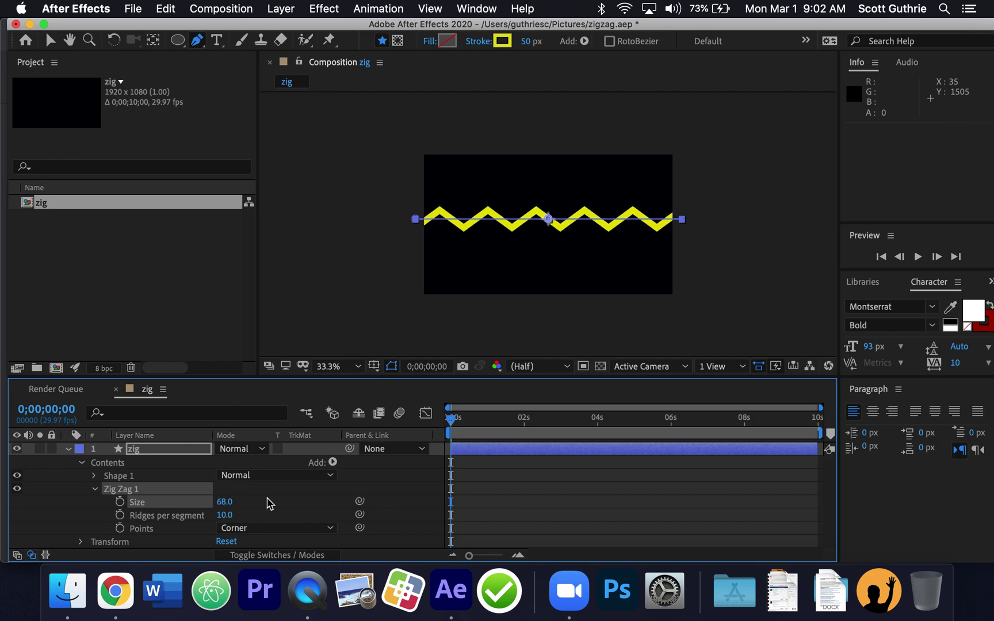
{"action": "key", "text": "super+z"}
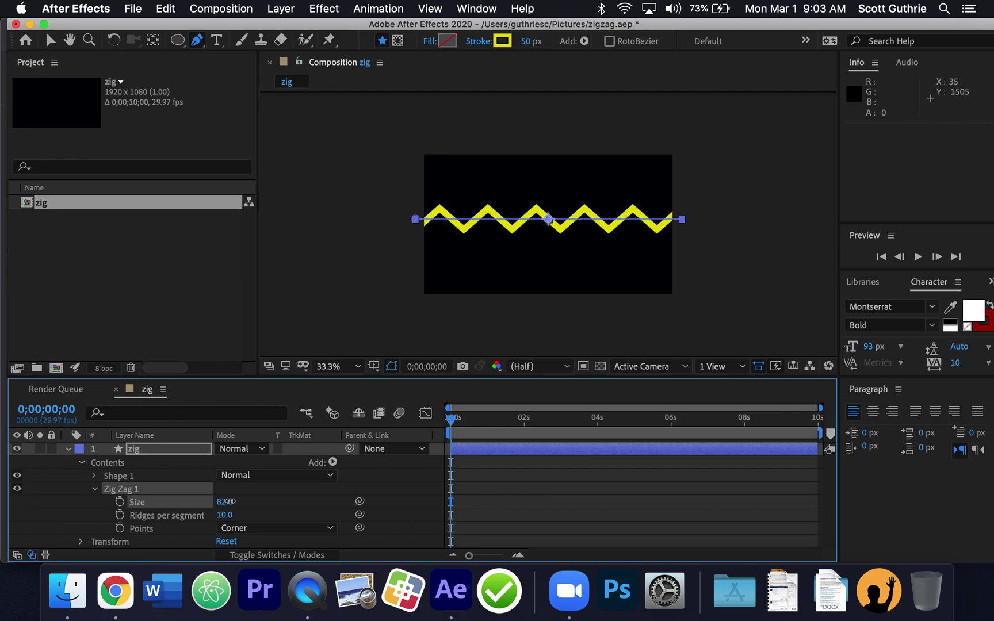
{"action": "left_click", "coordinate": [225, 502]}
{"action": "type", "text": "8"}
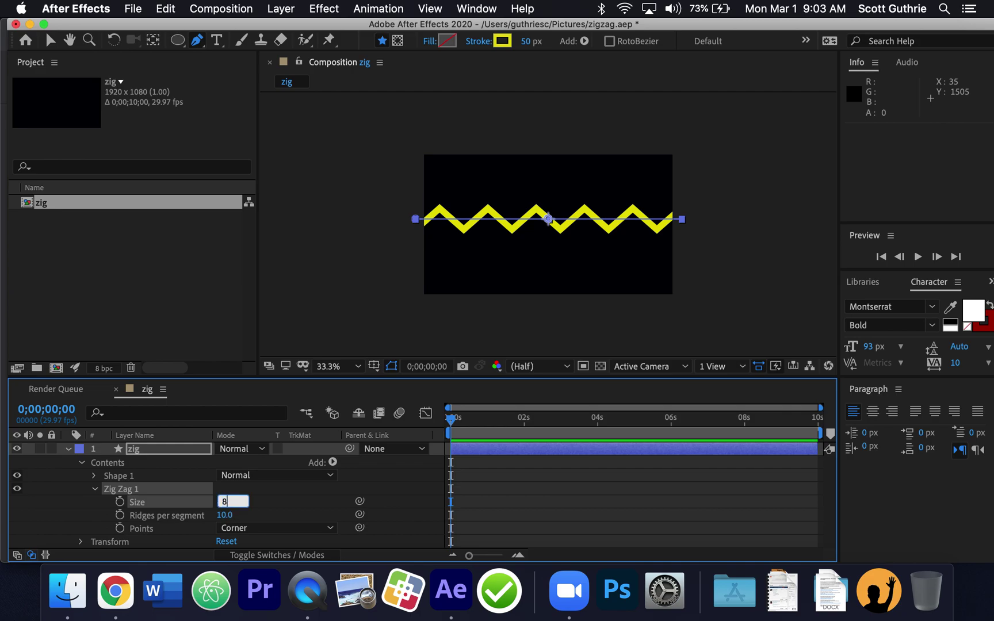
{"action": "left_click", "coordinate": [287, 507]}
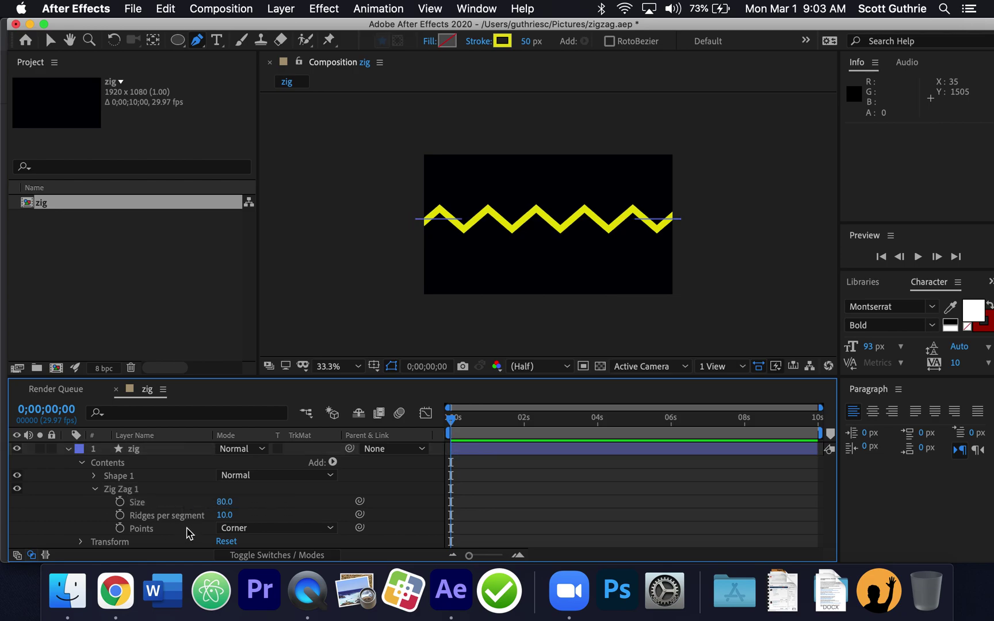
- Try 13 ridges per segment on the Zig Zag operator and restore the value to 10
{"action": "mouse_move", "coordinate": [227, 520]}
{"action": "left_mouse_down"}
{"action": "mouse_move", "coordinate": [245, 512]}
{"action": "mouse_move", "coordinate": [217, 516]}
{"action": "mouse_move", "coordinate": [225, 515]}
{"action": "left_mouse_up"}
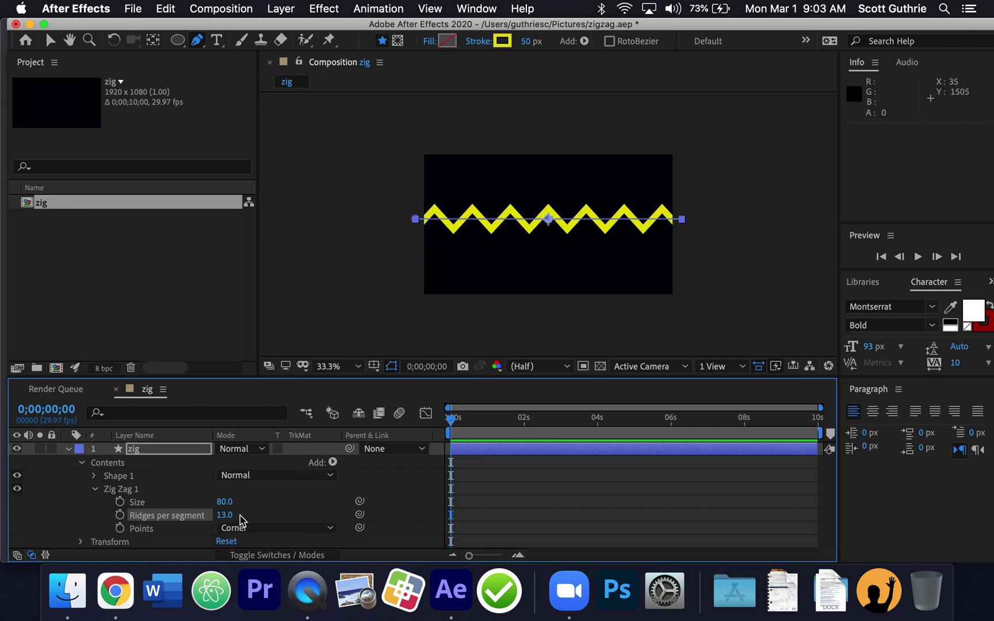
{"action": "left_click", "coordinate": [233, 515]}
{"action": "type", "text": "10"}
{"action": "left_click", "coordinate": [298, 518]}
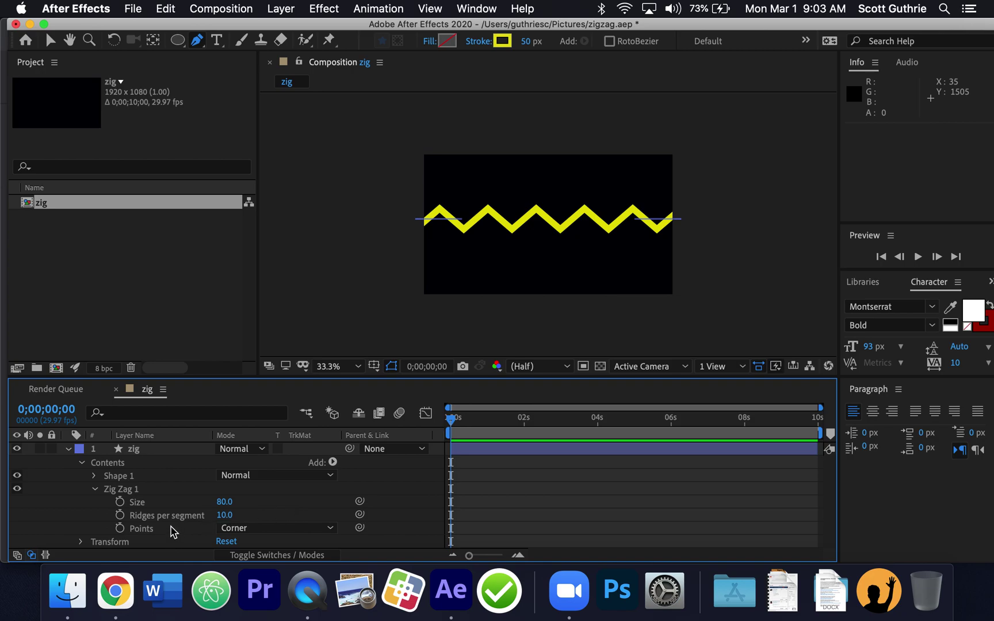
- Change the Zig Zag points from Corner to Smooth and collapse the operator's properties
{"action": "left_click", "coordinate": [332, 528]}
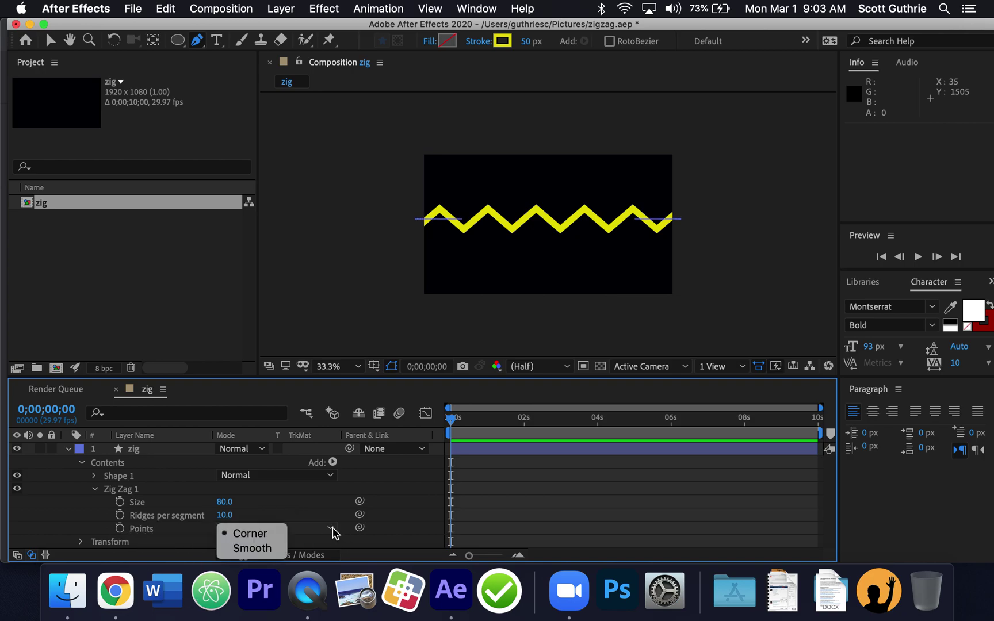
{"action": "left_click", "coordinate": [265, 549]}
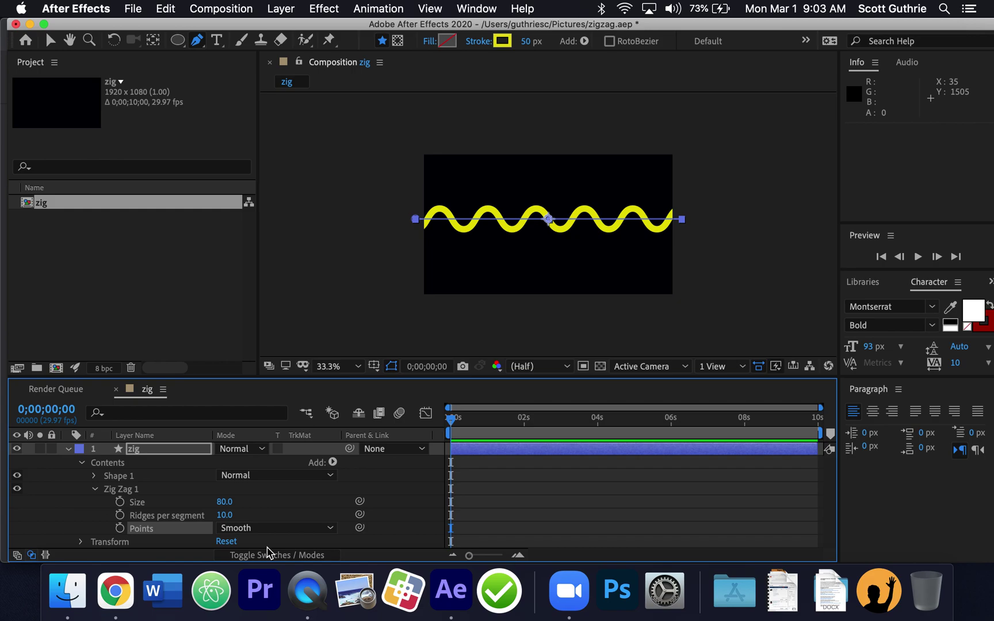
{"action": "left_click", "coordinate": [95, 490]}
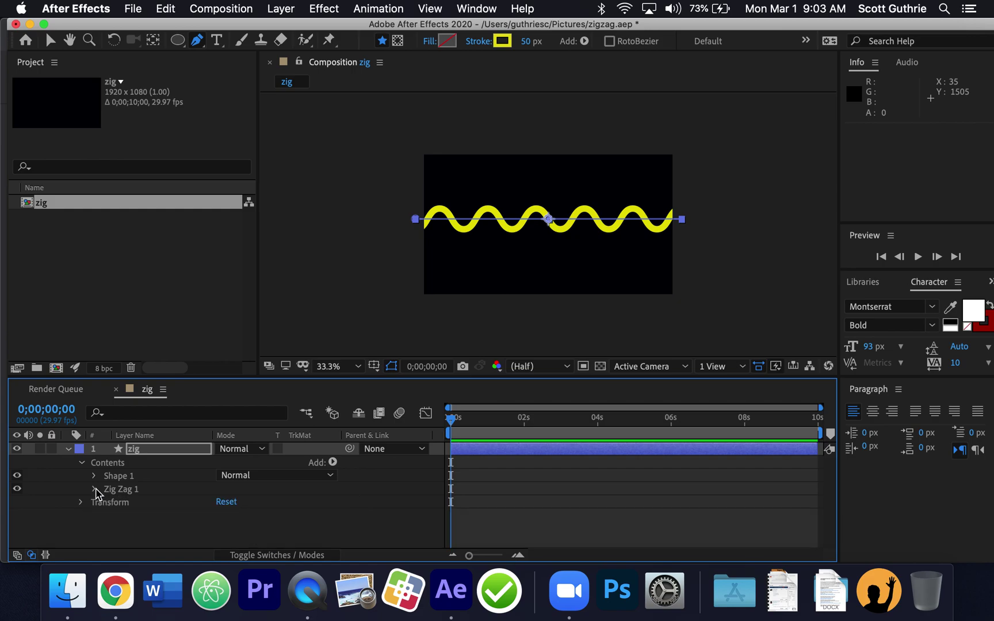
- Add a Trim Paths operator to the contents of the "zig" layer and expand its properties
{"action": "left_click", "coordinate": [333, 463]}
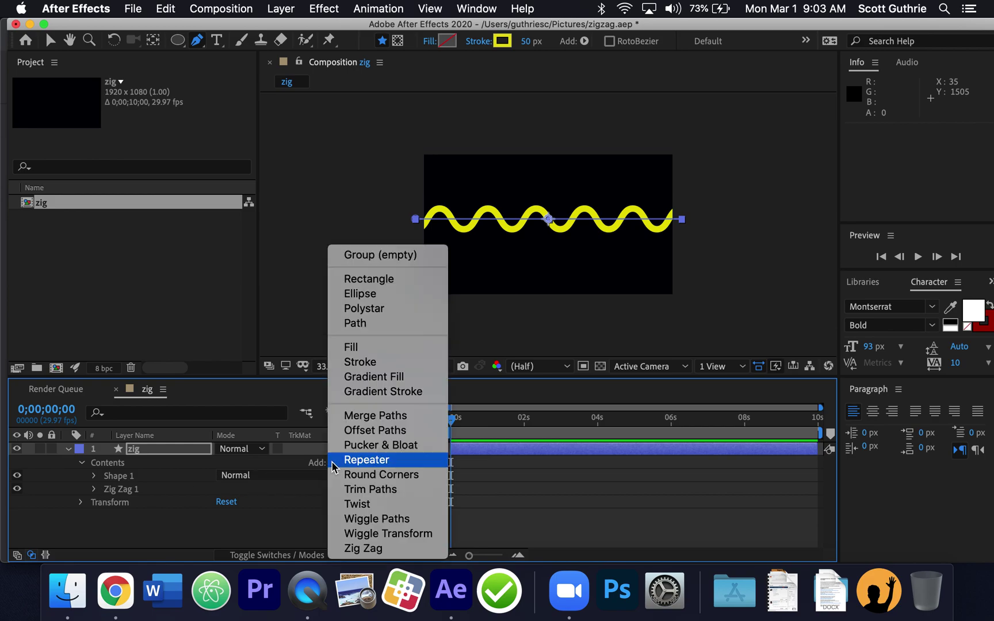
{"action": "left_click", "coordinate": [391, 495]}
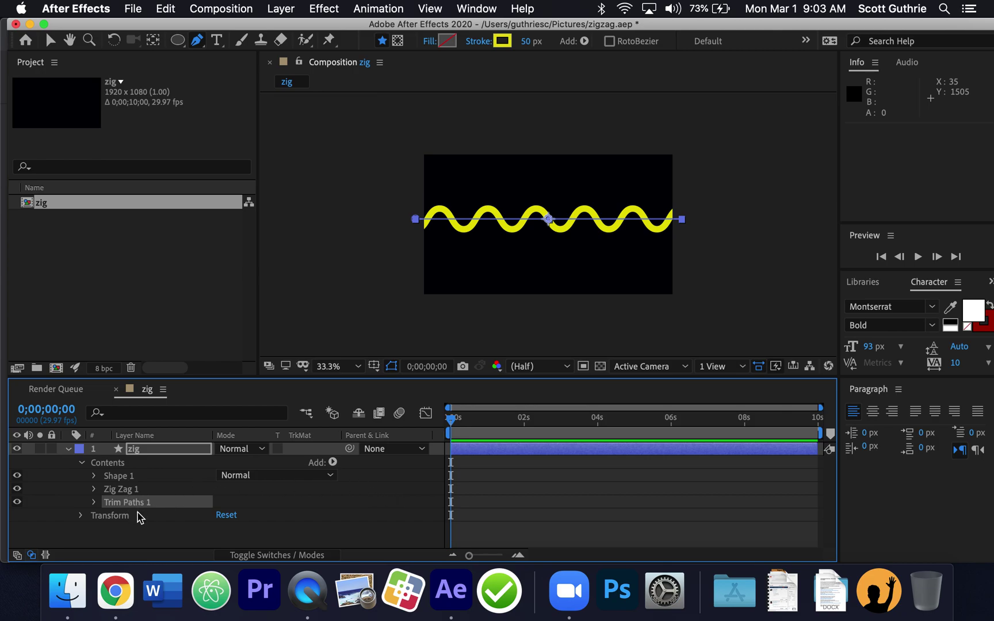
{"action": "left_click", "coordinate": [95, 503]}
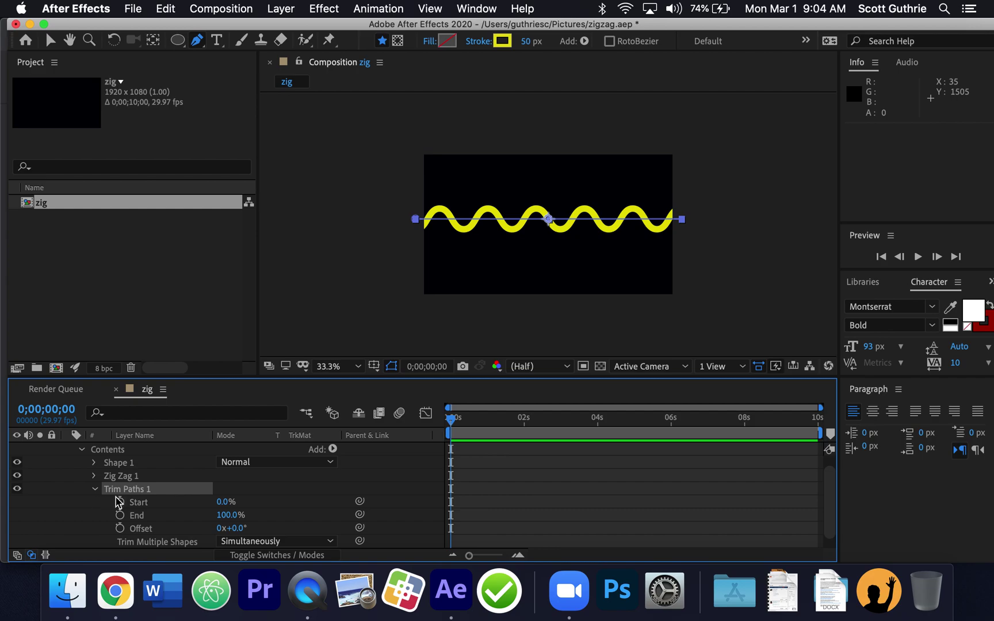
- Enable keyframing for the Trim Paths Start and End at 0;00;00;00, with both values at 0%
{"action": "left_click", "coordinate": [120, 501]}
{"action": "left_click", "coordinate": [119, 515]}
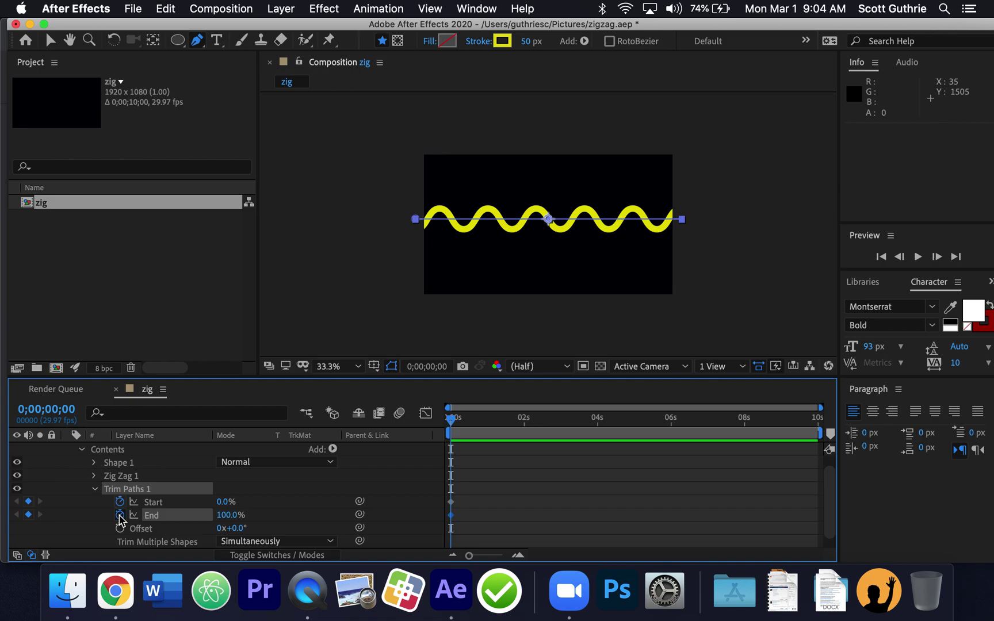
{"action": "left_click", "coordinate": [226, 515]}
{"action": "type", "text": "0"}
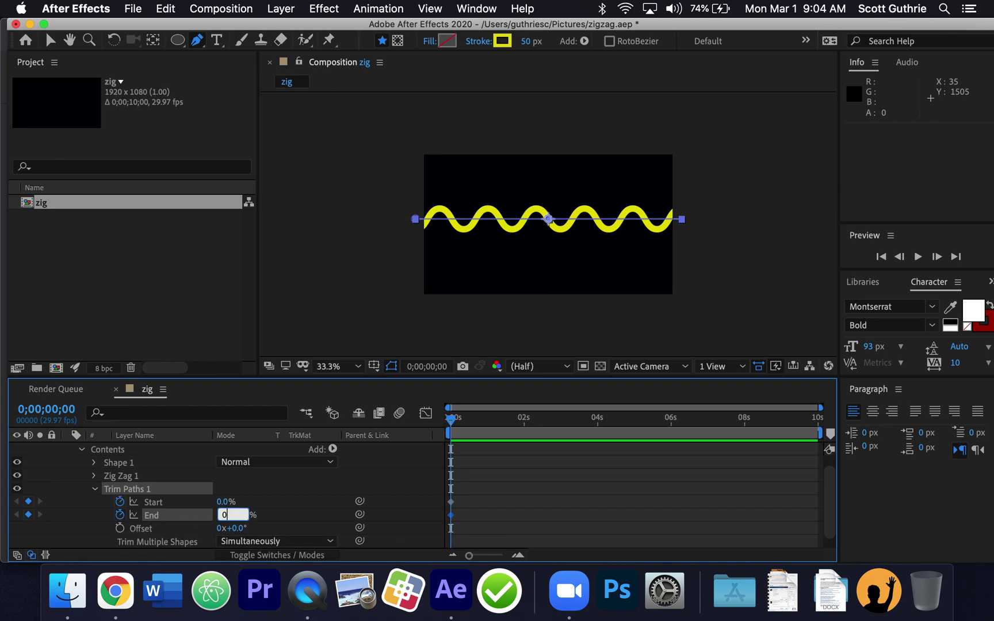
{"action": "left_click", "coordinate": [273, 515]}
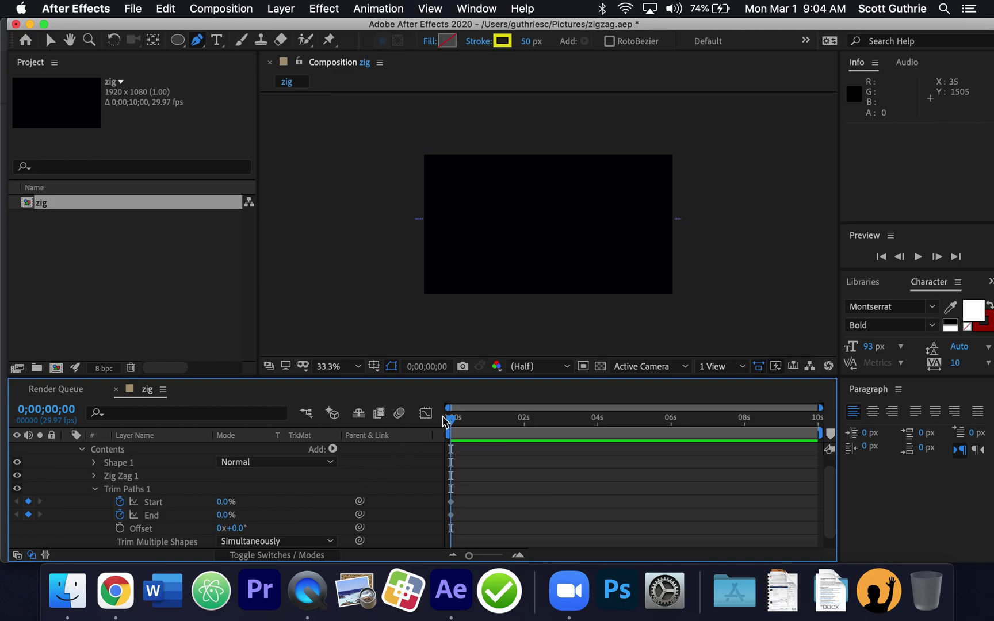
- At 0;00;00;23, keyframe both the Trim Paths Start and End at 100%
{"action": "left_click_drag", "start_coordinate": [453, 423], "coordinate": [482, 423]}
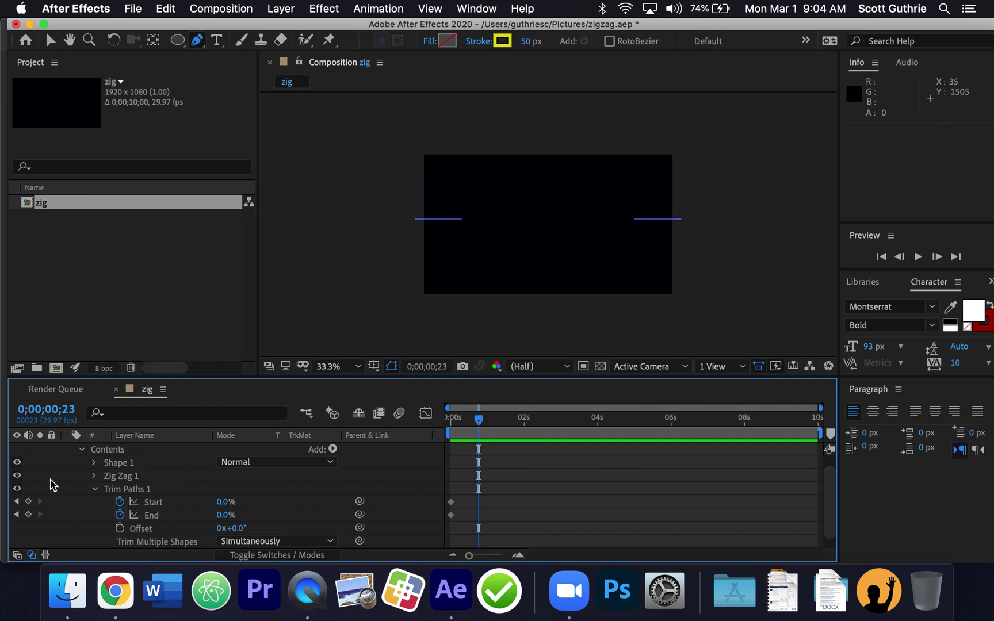
{"action": "left_click", "coordinate": [228, 502]}
{"action": "type", "text": "100"}
{"action": "left_click", "coordinate": [226, 513]}
{"action": "type", "text": "100"}
{"action": "left_click", "coordinate": [275, 523]}
- Scrub around the second keyframes and step between the Trim Paths keyframes to check their values
{"action": "mouse_move", "coordinate": [480, 419]}
{"action": "left_mouse_down"}
{"action": "mouse_move", "coordinate": [451, 424]}
{"action": "mouse_move", "coordinate": [478, 420]}
{"action": "left_mouse_up"}
{"action": "left_click", "coordinate": [484, 422]}
{"action": "mouse_move", "coordinate": [477, 420]}
{"action": "left_mouse_down"}
{"action": "mouse_move", "coordinate": [431, 436]}
{"action": "mouse_move", "coordinate": [457, 421]}
{"action": "mouse_move", "coordinate": [481, 424]}
{"action": "left_mouse_up"}
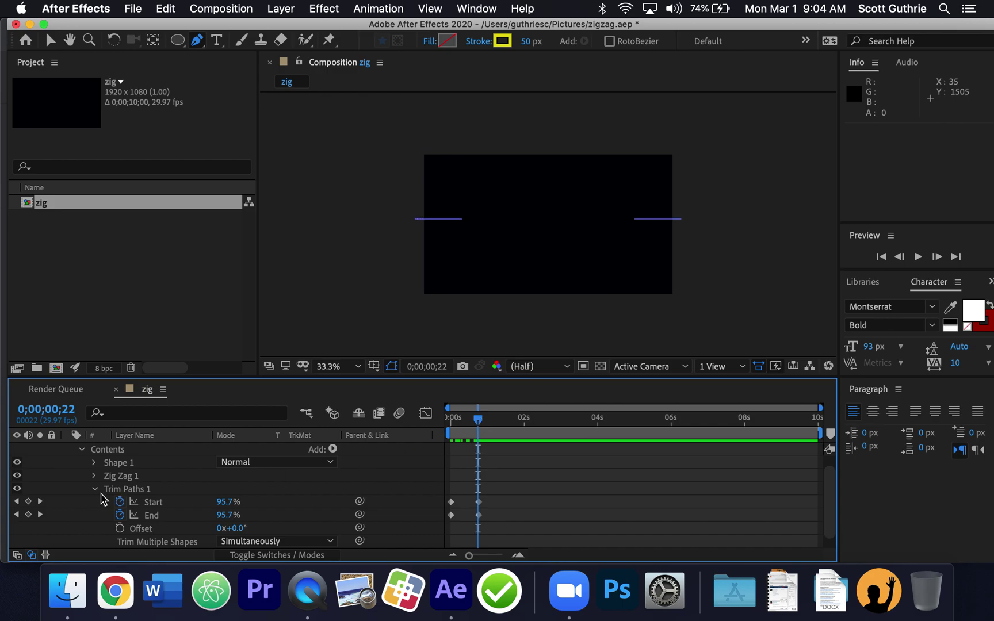
{"action": "left_click", "coordinate": [40, 502]}
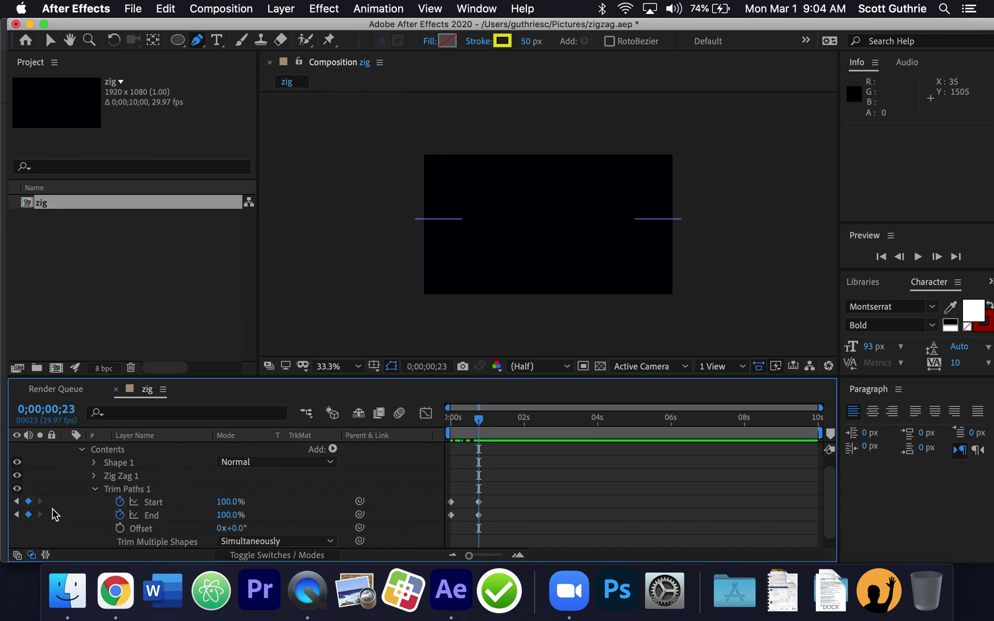
{"action": "left_click", "coordinate": [17, 502]}
{"action": "left_click", "coordinate": [40, 502]}
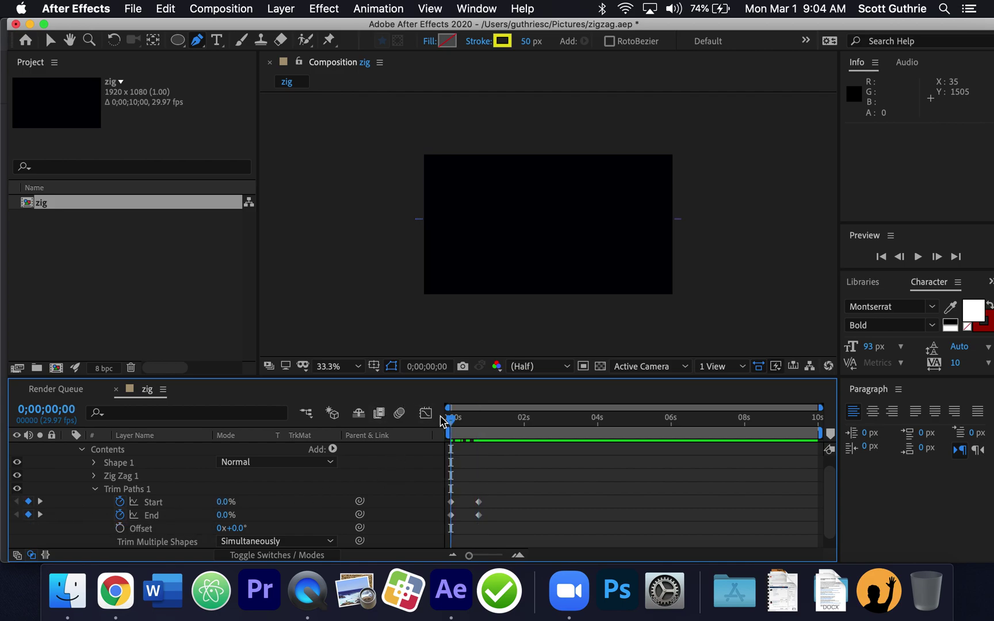
{"action": "left_click", "coordinate": [40, 501]}
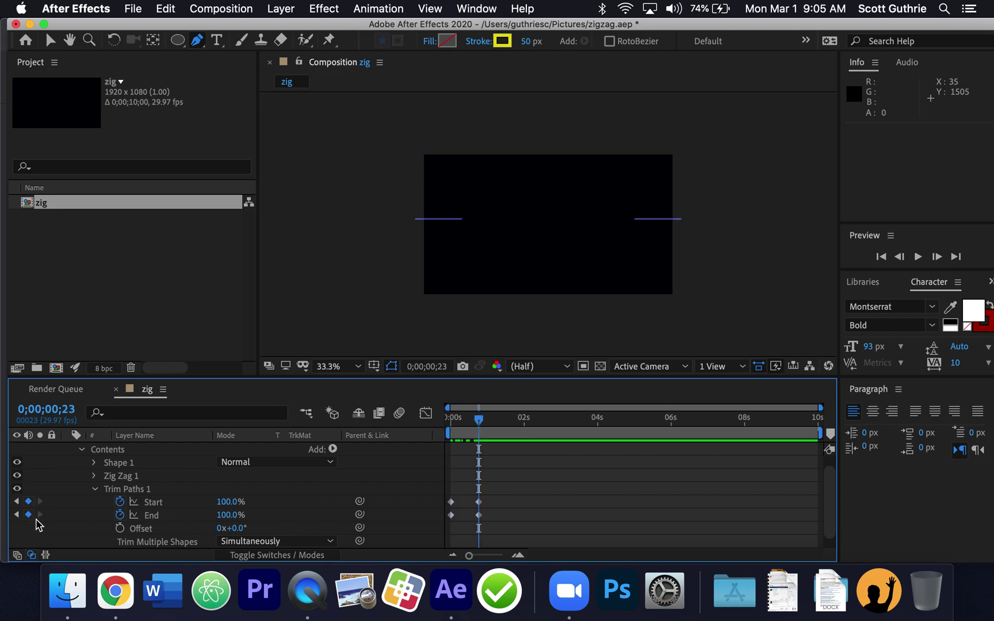
- Shift both Trim Paths Start keyframes so the second falls at 0;00;02;02, and scrub through the animation
{"action": "left_click", "coordinate": [190, 507]}
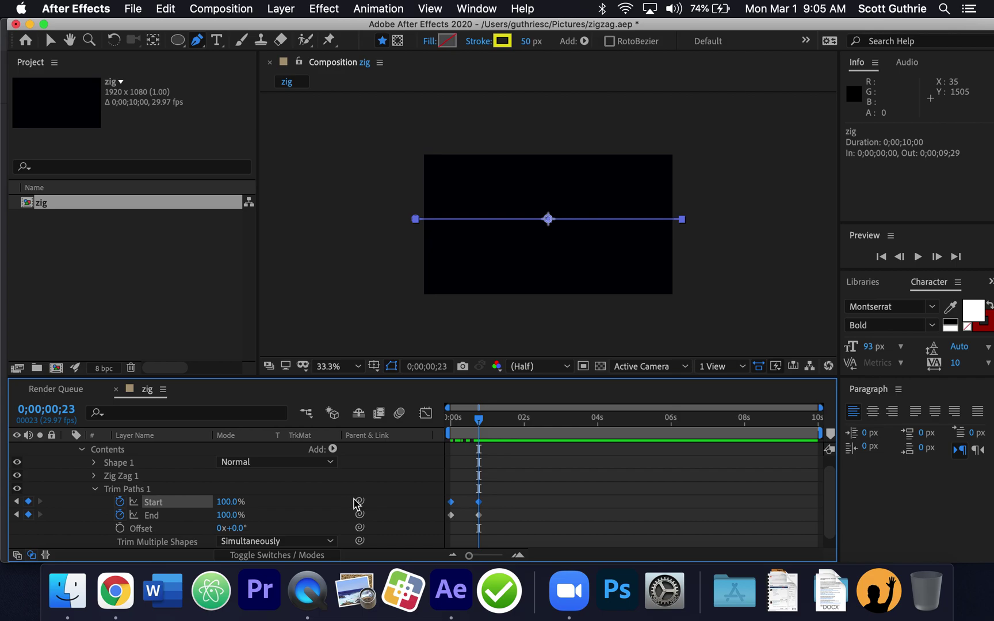
{"action": "left_click", "coordinate": [485, 493]}
{"action": "left_click_drag", "start_coordinate": [447, 494], "coordinate": [506, 520]}
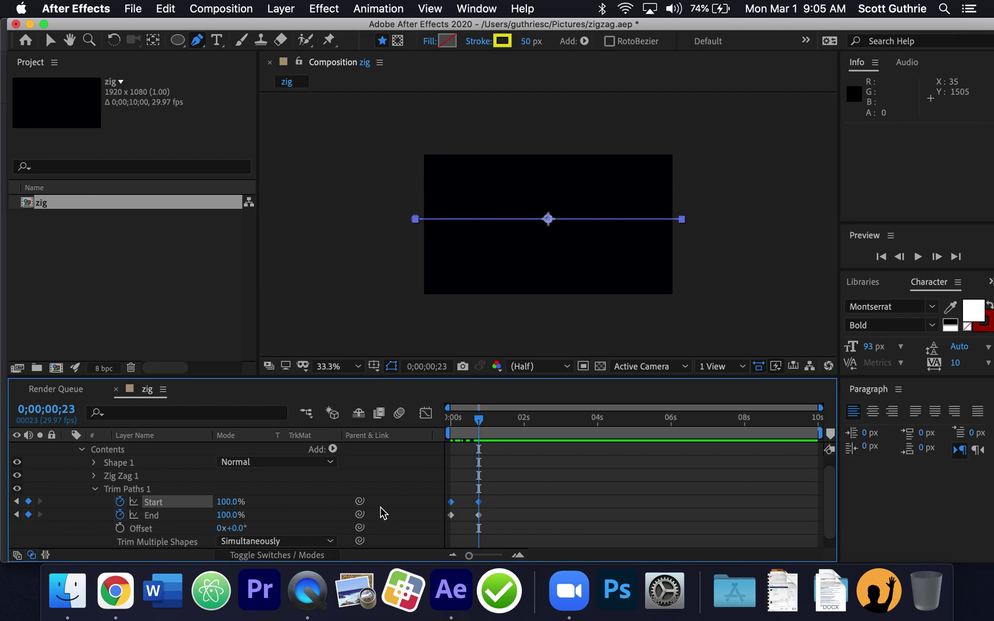
{"action": "left_click_drag", "start_coordinate": [478, 505], "coordinate": [527, 507]}
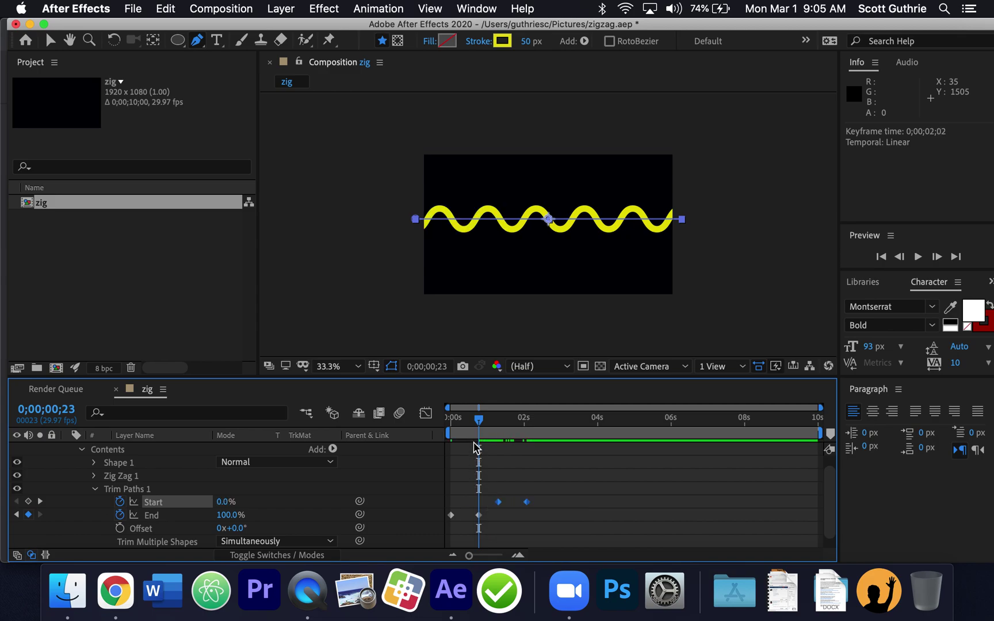
{"action": "mouse_move", "coordinate": [479, 419]}
{"action": "left_mouse_down"}
{"action": "mouse_move", "coordinate": [540, 421]}
{"action": "mouse_move", "coordinate": [473, 419]}
{"action": "mouse_move", "coordinate": [455, 442]}
{"action": "left_mouse_up"}
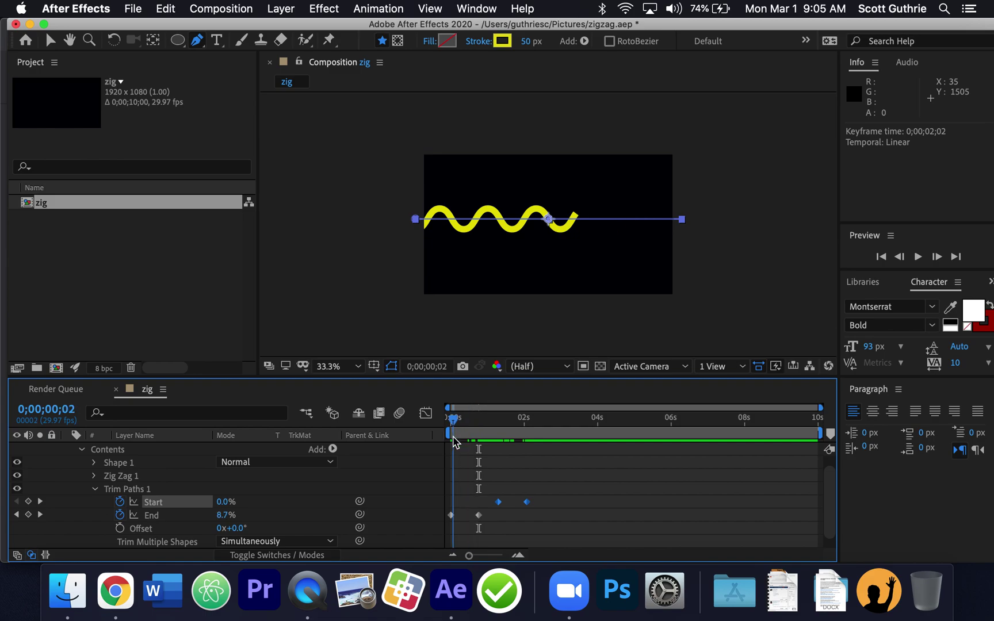
- Move the Start keyframe pair earlier so the first falls at 0;00;00;08, scrubbing to check the length of the line segment
{"action": "left_click_drag", "start_coordinate": [499, 506], "coordinate": [469, 513]}
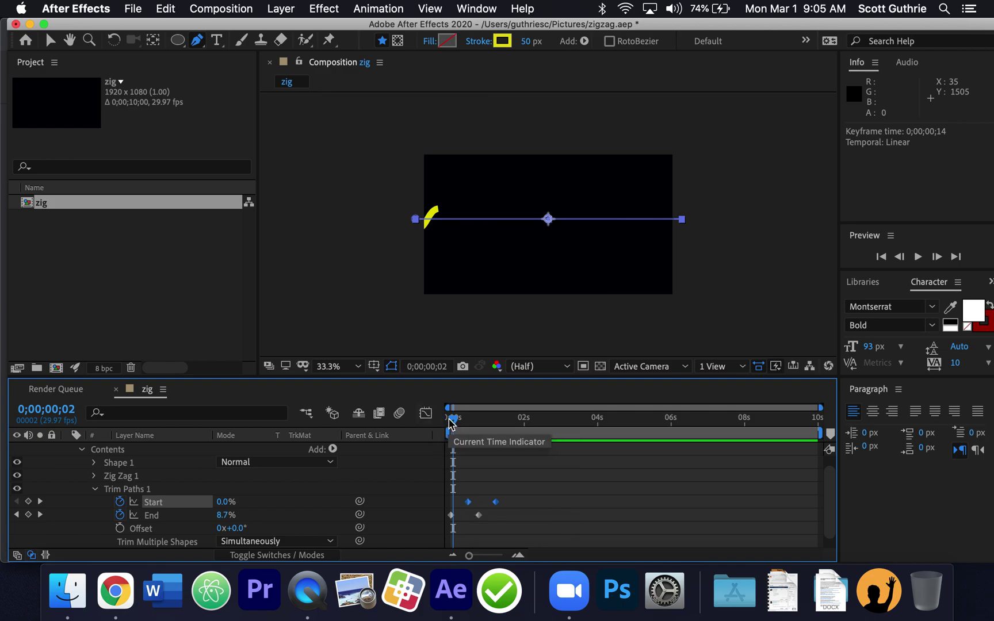
{"action": "mouse_move", "coordinate": [452, 423]}
{"action": "left_mouse_down"}
{"action": "mouse_move", "coordinate": [482, 419]}
{"action": "mouse_move", "coordinate": [463, 418]}
{"action": "left_mouse_up"}
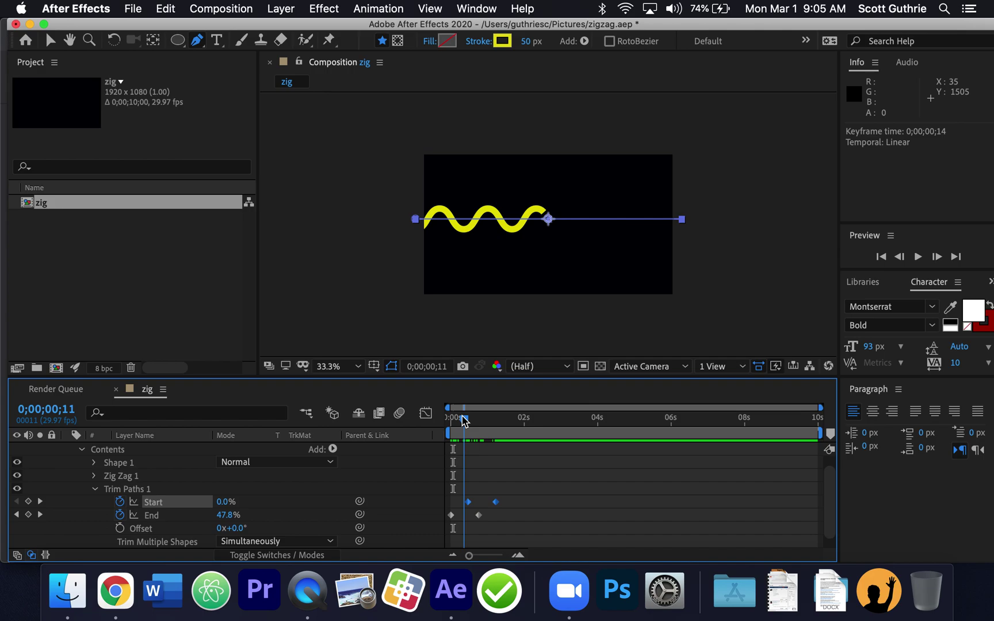
{"action": "left_click_drag", "start_coordinate": [469, 505], "coordinate": [463, 506]}
{"action": "mouse_move", "coordinate": [462, 425]}
{"action": "left_mouse_down"}
{"action": "mouse_move", "coordinate": [508, 418]}
{"action": "mouse_move", "coordinate": [426, 432]}
{"action": "left_mouse_up"}
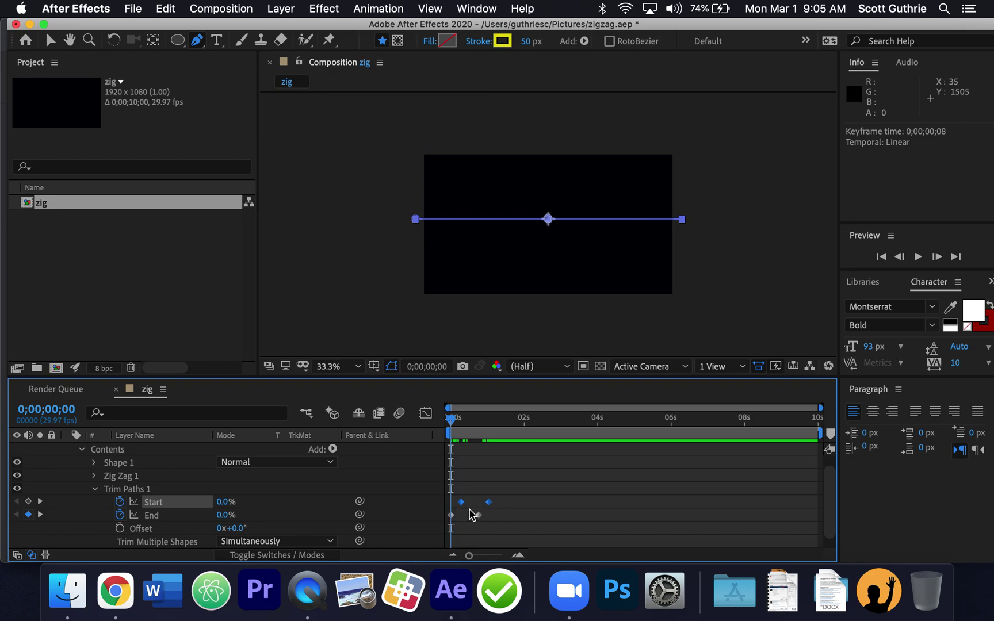
- Try the second Start keyframe at 0;00;03;10, bring the pair back so the first falls at 0;00;00;09, and play the animation
{"action": "left_click_drag", "start_coordinate": [489, 505], "coordinate": [576, 506]}
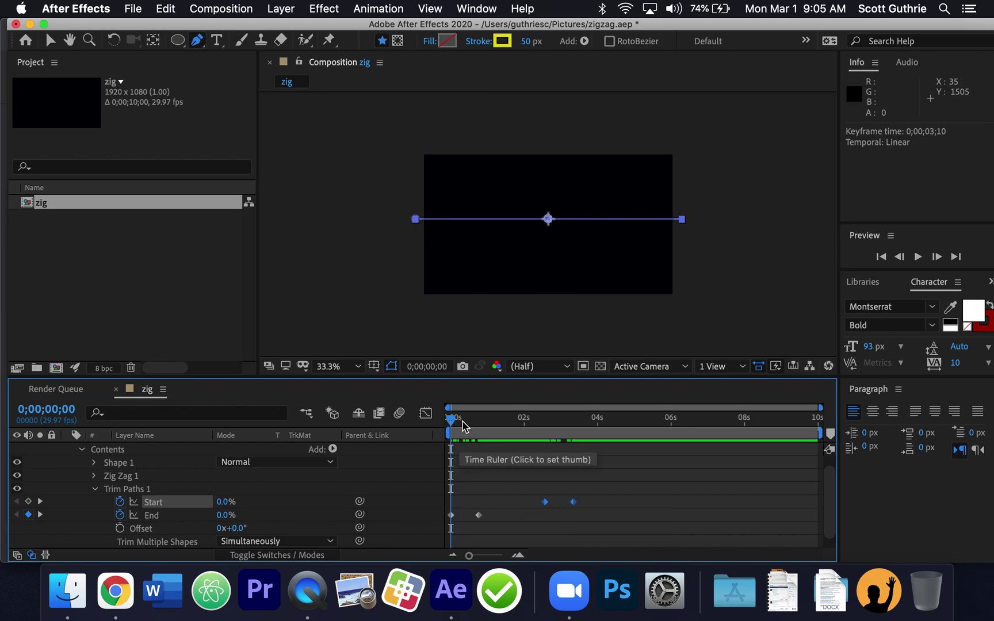
{"action": "mouse_move", "coordinate": [460, 418]}
{"action": "left_mouse_down"}
{"action": "mouse_move", "coordinate": [567, 412]}
{"action": "mouse_move", "coordinate": [447, 423]}
{"action": "left_mouse_up"}
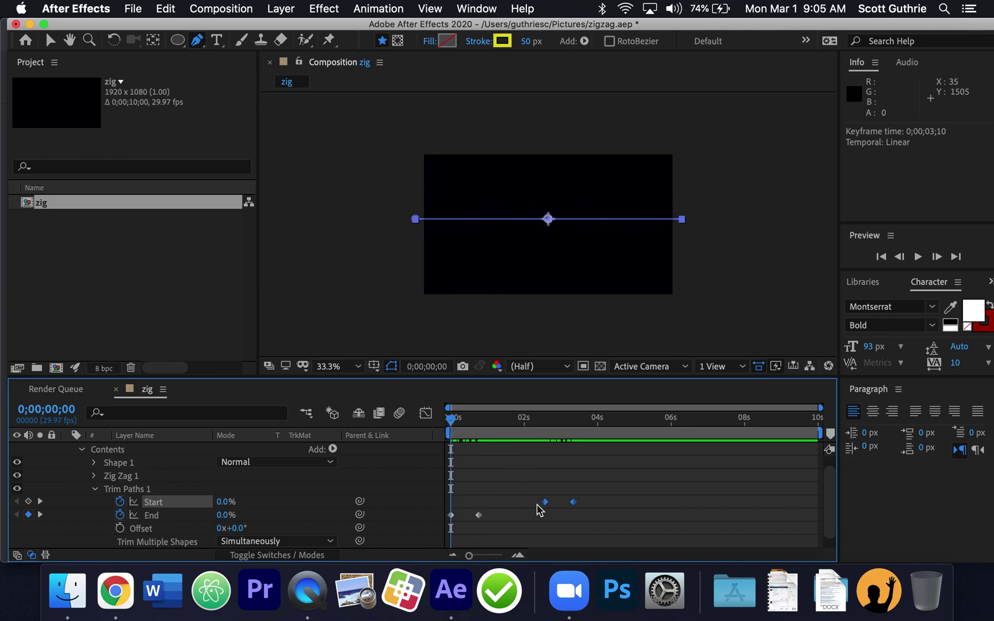
{"action": "left_click_drag", "start_coordinate": [545, 505], "coordinate": [462, 513]}
{"action": "mouse_move", "coordinate": [451, 420]}
{"action": "left_mouse_down"}
{"action": "mouse_move", "coordinate": [490, 416]}
{"action": "mouse_move", "coordinate": [449, 420]}
{"action": "left_mouse_up"}
{"action": "key", "text": "space"}
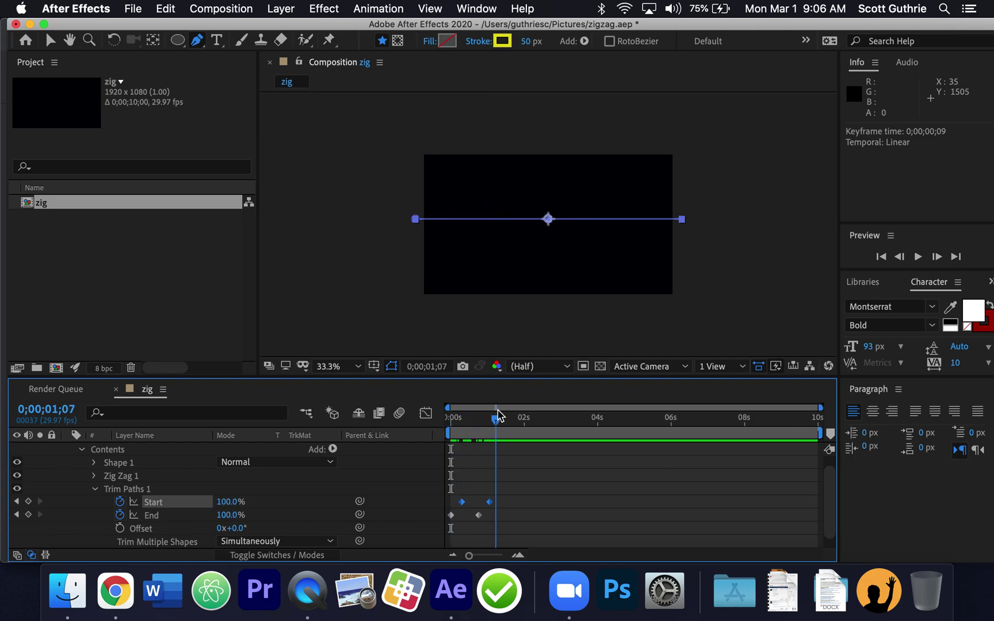
{"action": "key", "text": "space"}
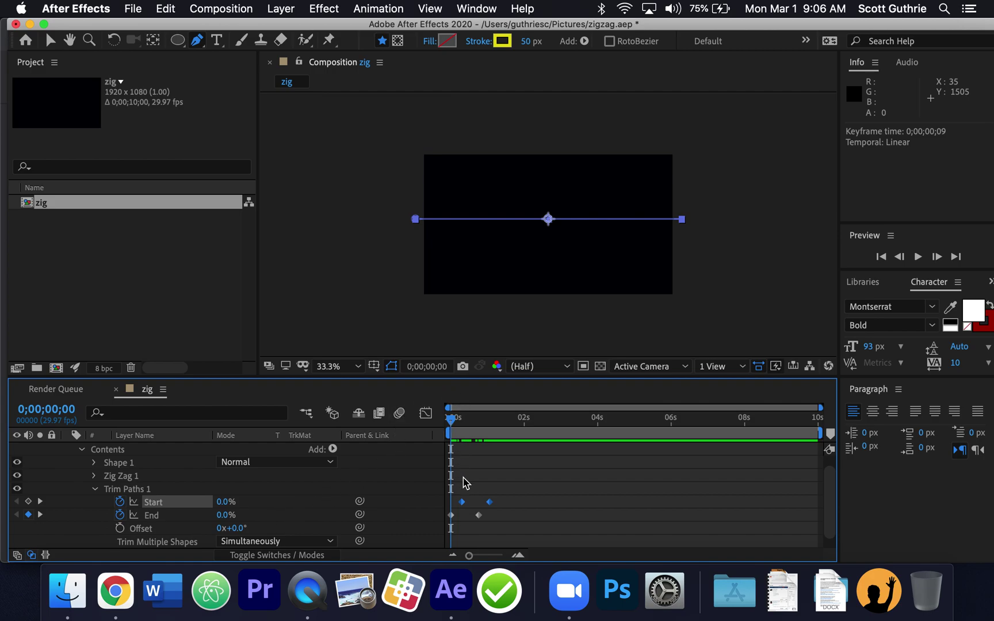
- Reposition the Start keyframe pair so the second falls at 0;00;01;05, and scrub the opening frames
{"action": "left_click", "coordinate": [480, 488]}
{"action": "left_click_drag", "start_coordinate": [460, 494], "coordinate": [483, 504]}
{"action": "mouse_move", "coordinate": [451, 422]}
{"action": "left_mouse_down"}
{"action": "mouse_move", "coordinate": [465, 419]}
{"action": "mouse_move", "coordinate": [451, 420]}
{"action": "left_mouse_up"}
{"action": "left_click_drag", "start_coordinate": [481, 505], "coordinate": [493, 504]}
{"action": "mouse_move", "coordinate": [449, 425]}
{"action": "left_mouse_down"}
{"action": "mouse_move", "coordinate": [485, 423]}
{"action": "mouse_move", "coordinate": [458, 424]}
{"action": "left_mouse_up"}
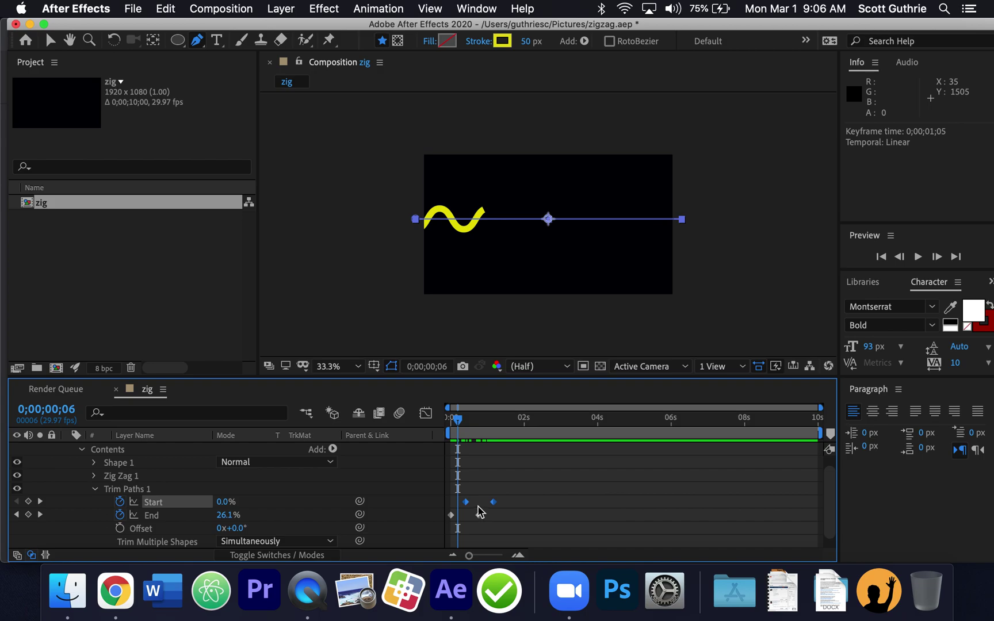
- Try the first Start keyframe at 0;00;00;06, and settle the pair with the second at 0;00;01;03, scrubbing to check
{"action": "mouse_move", "coordinate": [469, 507]}
{"action": "left_mouse_down"}
{"action": "mouse_move", "coordinate": [448, 509]}
{"action": "mouse_move", "coordinate": [462, 509]}
{"action": "left_mouse_up"}
{"action": "mouse_move", "coordinate": [458, 426]}
{"action": "left_mouse_down"}
{"action": "mouse_move", "coordinate": [476, 426]}
{"action": "mouse_move", "coordinate": [461, 421]}
{"action": "left_mouse_up"}
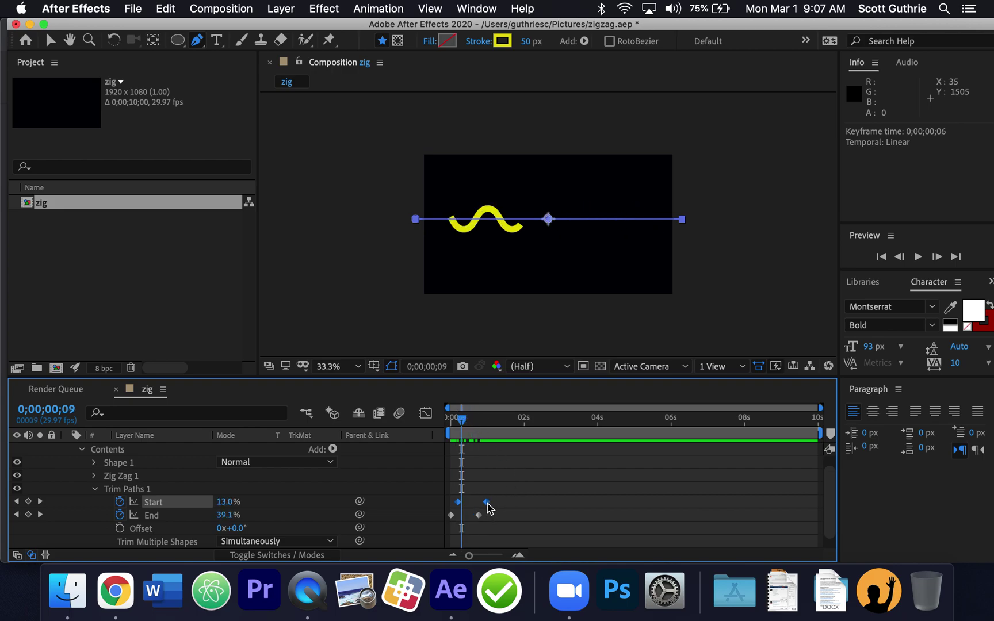
{"action": "left_click_drag", "start_coordinate": [487, 507], "coordinate": [490, 502]}
{"action": "mouse_move", "coordinate": [461, 421]}
{"action": "left_mouse_down"}
{"action": "mouse_move", "coordinate": [483, 421]}
{"action": "mouse_move", "coordinate": [444, 432]}
{"action": "left_mouse_up"}
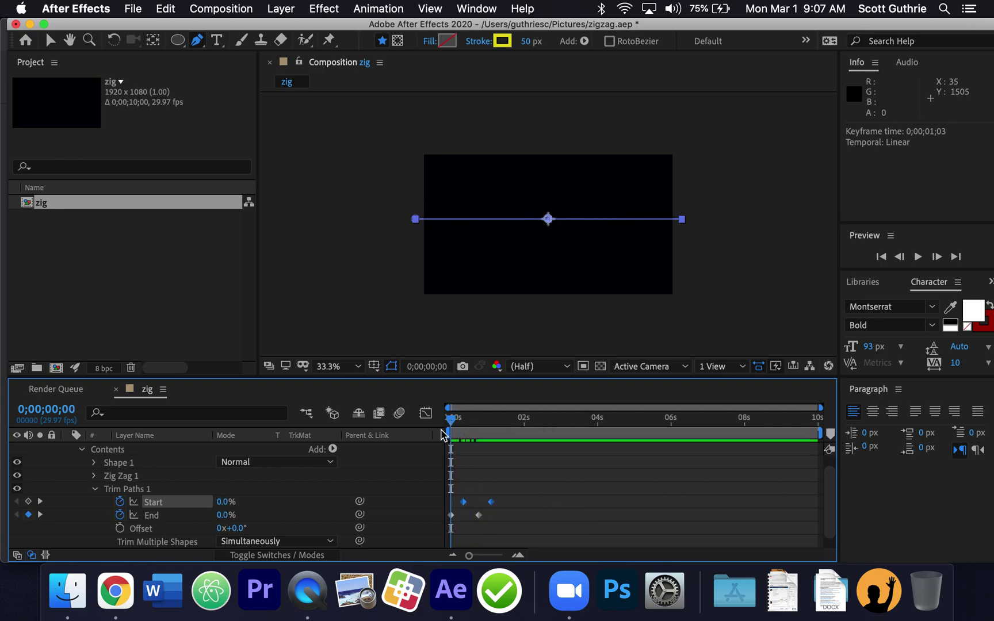
- Shorten the work area to end at 0;00;01;12 and play the animation within it
{"action": "left_click_drag", "start_coordinate": [820, 429], "coordinate": [508, 458]}
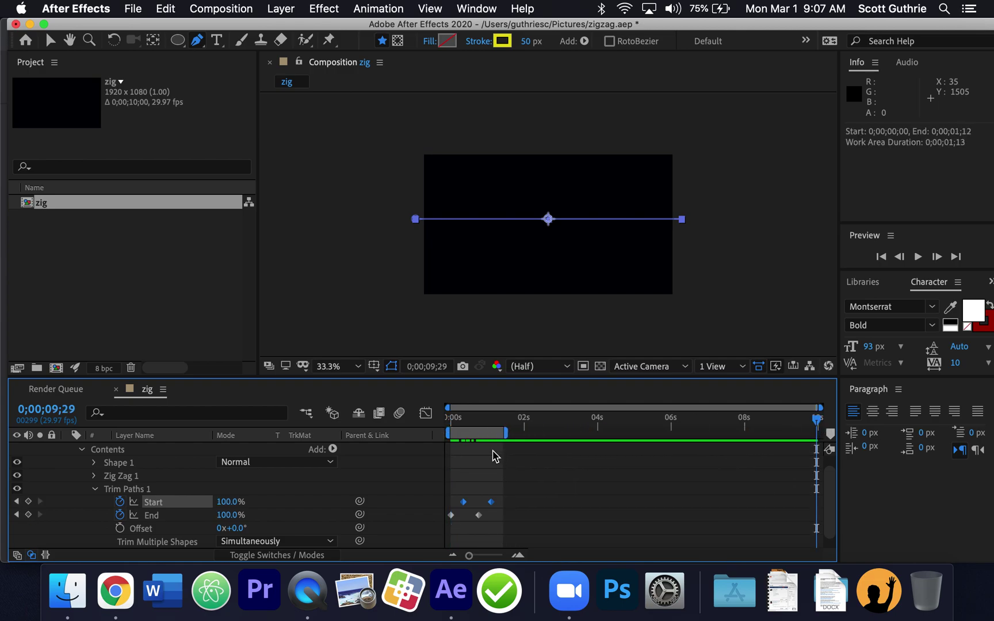
{"action": "key", "text": "space"}
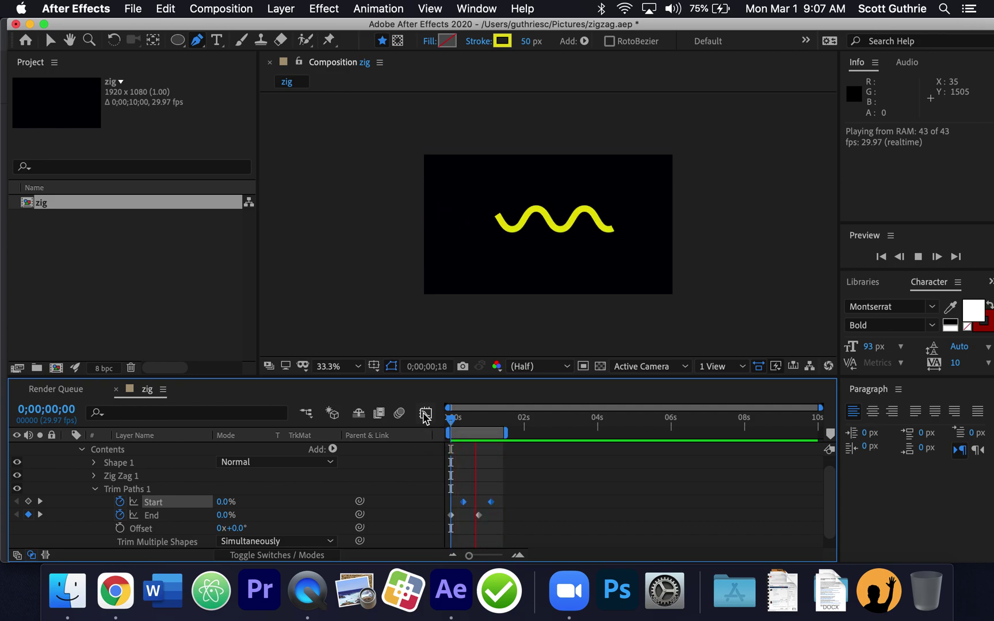
{"action": "key", "text": "space"}
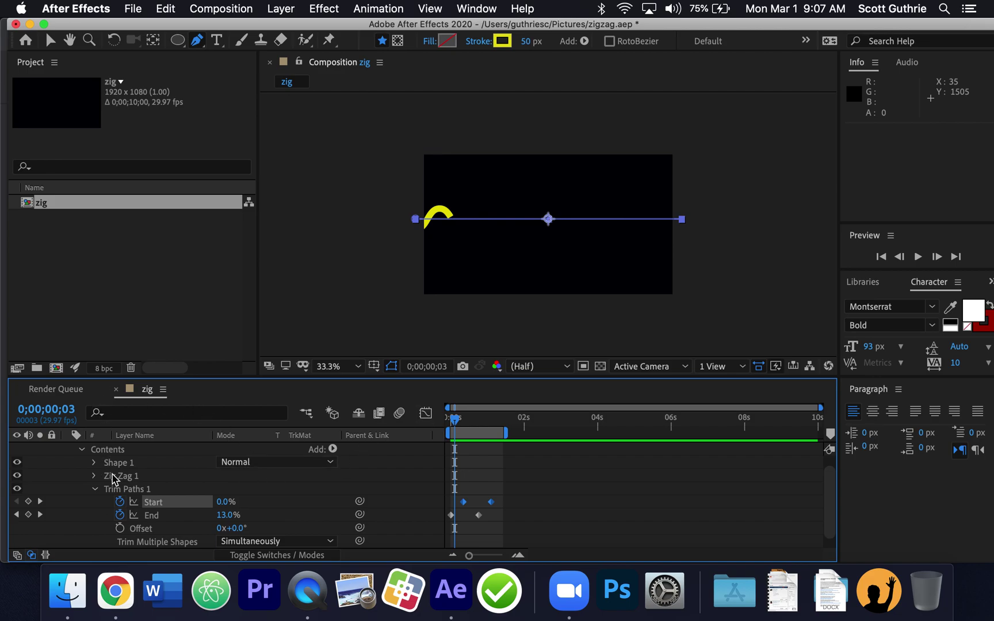
- Collapse the zig layer's properties and make two copies of the zig composition in the project
{"action": "left_click", "coordinate": [83, 453]}
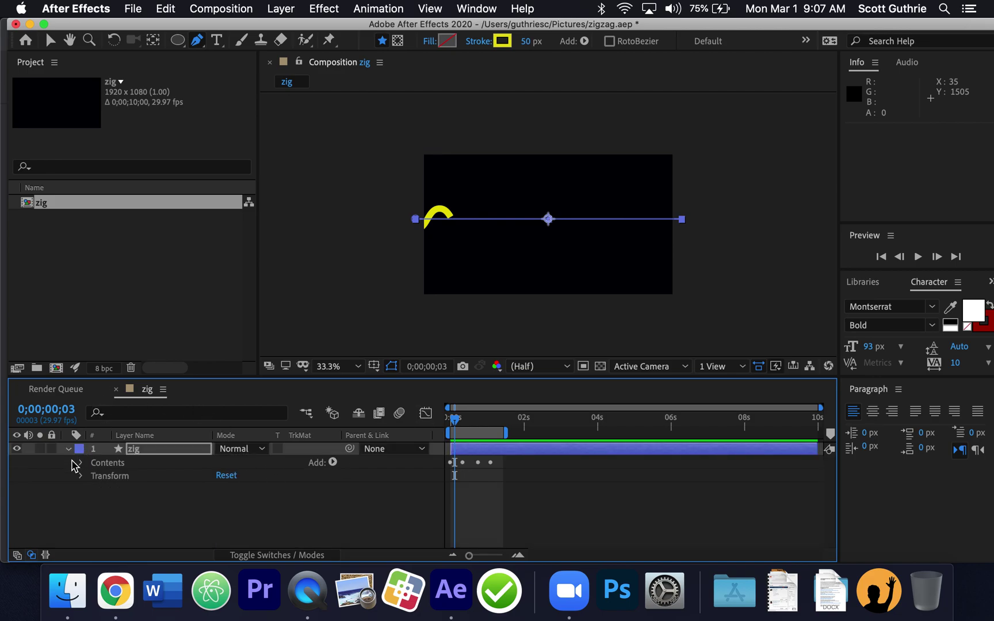
{"action": "left_click", "coordinate": [69, 450]}
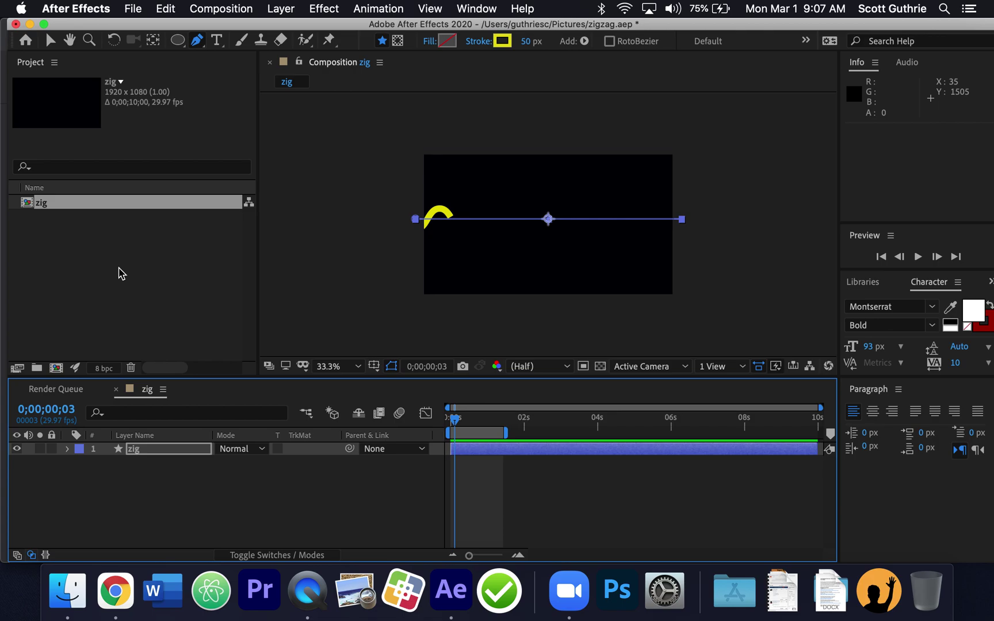
{"action": "left_click", "coordinate": [121, 273]}
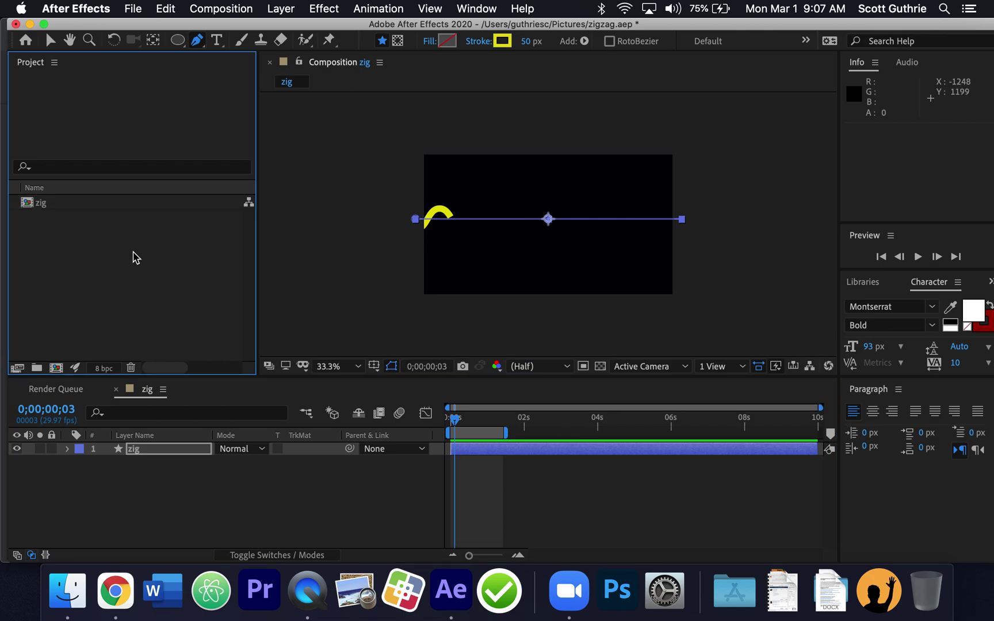
{"action": "left_click", "coordinate": [61, 210]}
{"action": "left_click", "coordinate": [59, 250]}
{"action": "left_click", "coordinate": [37, 204]}
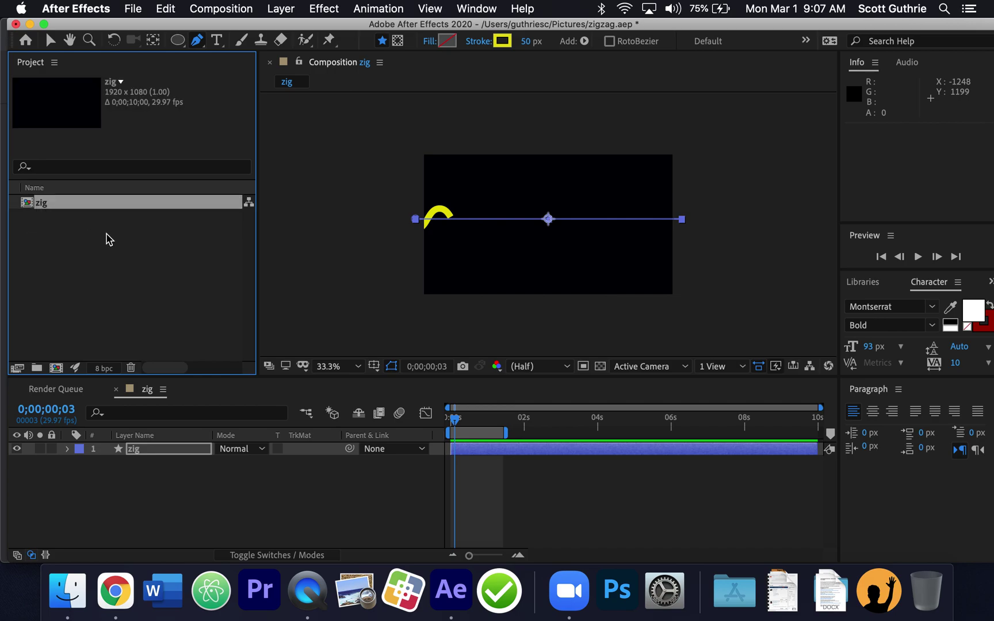
{"action": "key", "text": "cmd+c"}
{"action": "left_click", "coordinate": [57, 239]}
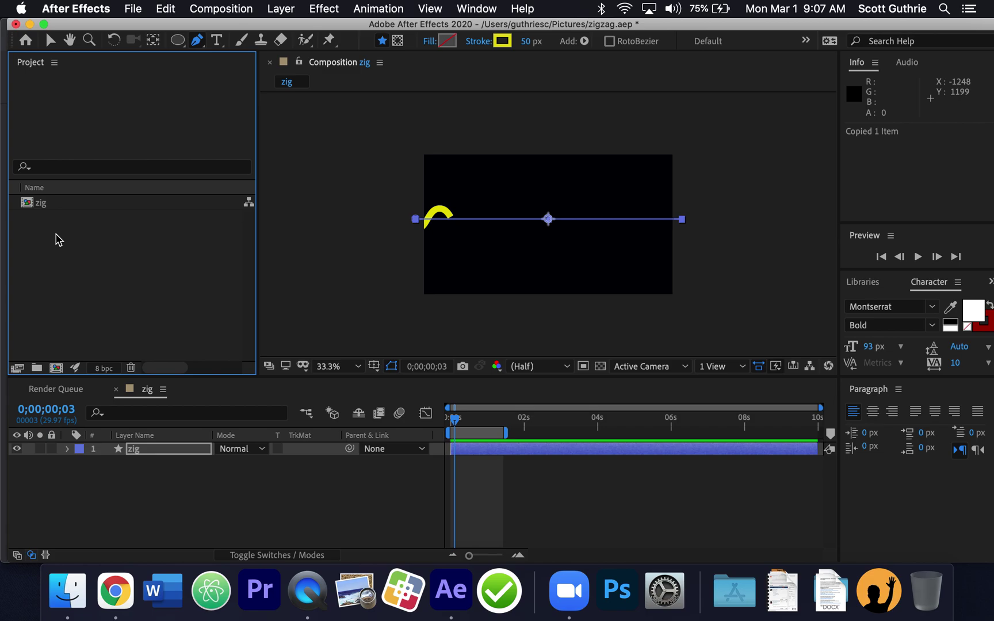
{"action": "key", "text": "super+v"}
{"action": "key", "text": "super+v"}
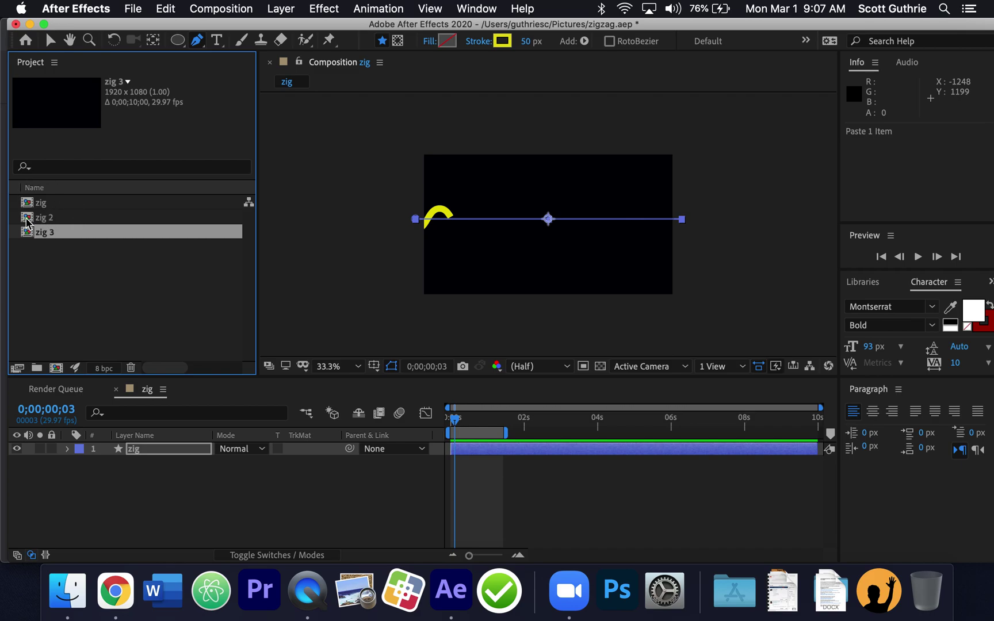
- Open the zig 2 composition and go to 0;00;00;16, where the line segment is on screen
{"action": "left_click", "coordinate": [49, 281]}
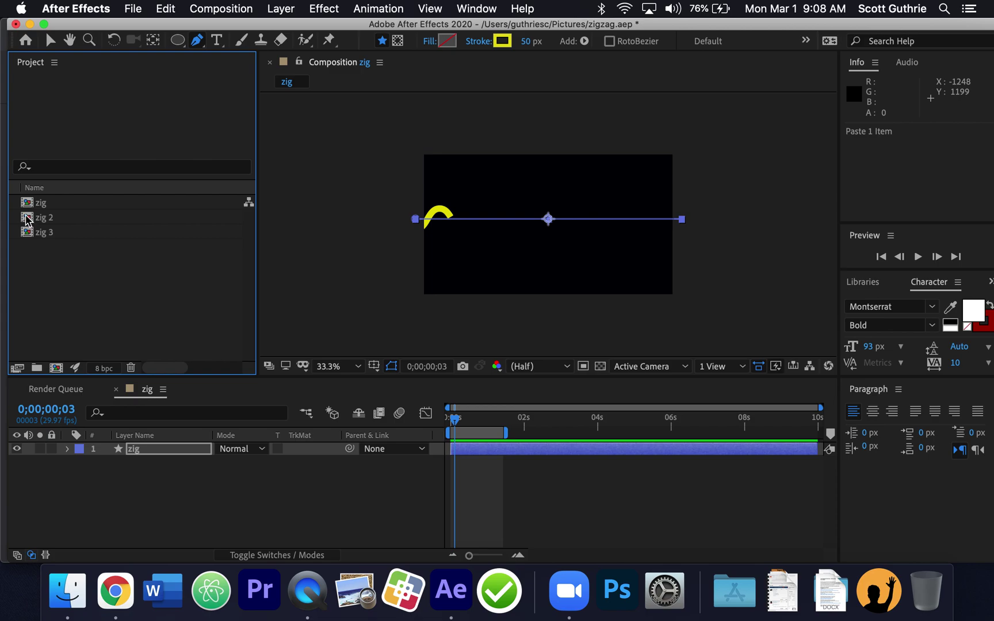
{"action": "double_click", "coordinate": [26, 220]}
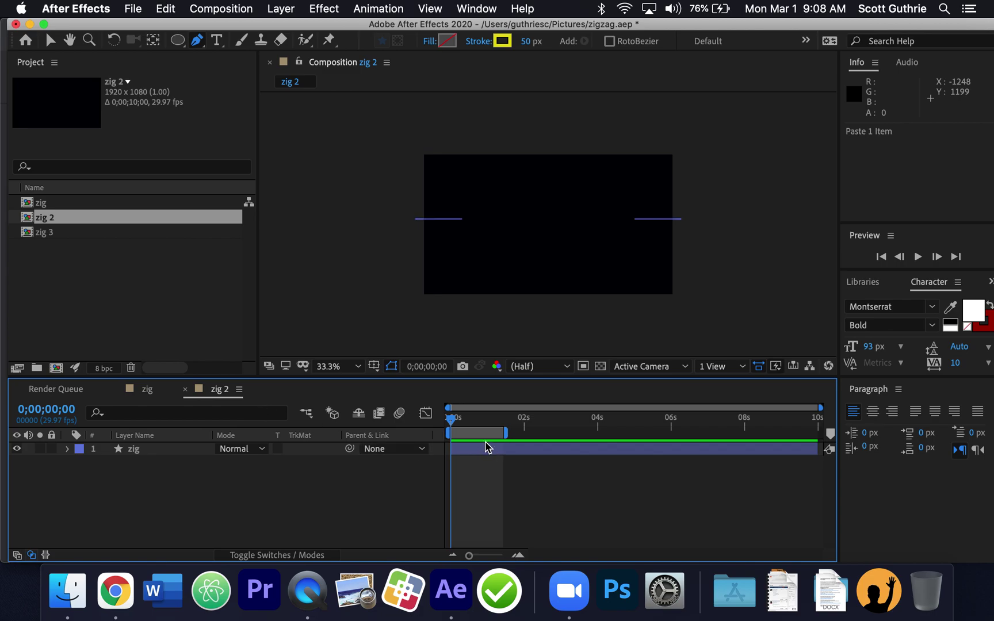
{"action": "left_click_drag", "start_coordinate": [469, 418], "coordinate": [471, 418]}
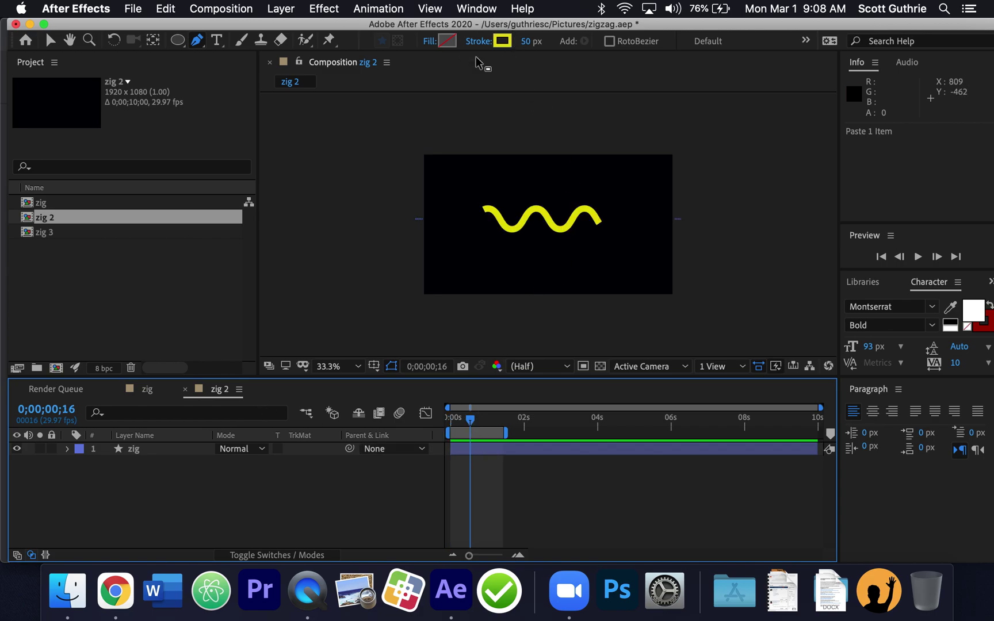
- Try to recolor the wavy line in zig 2 by setting the stroke color to magenta DE0BF2
{"action": "left_click", "coordinate": [500, 42]}
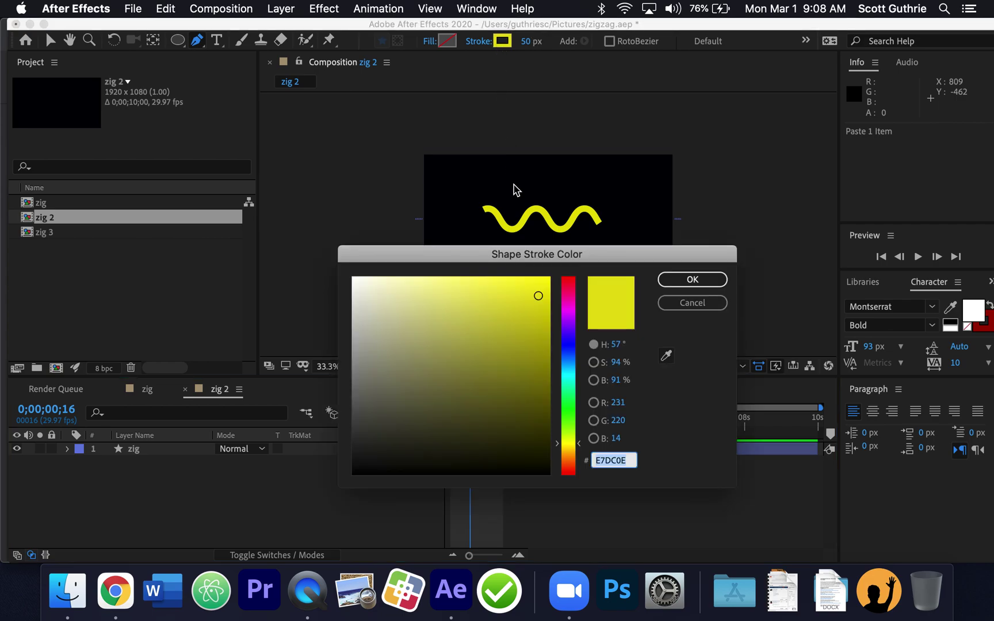
{"action": "left_click_drag", "start_coordinate": [574, 339], "coordinate": [573, 313]}
{"action": "left_click", "coordinate": [524, 321]}
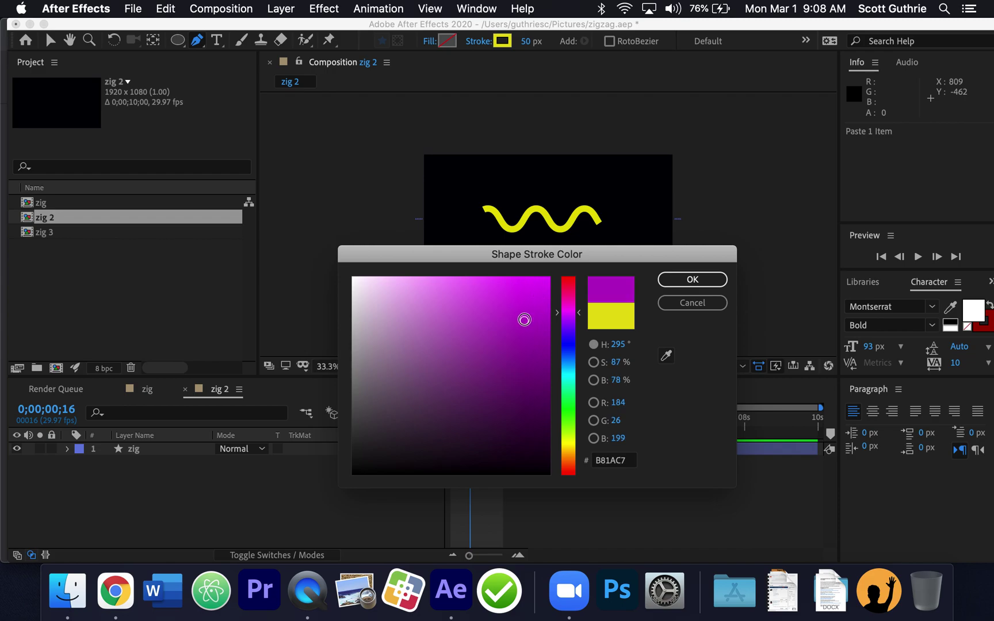
{"action": "left_click", "coordinate": [541, 287]}
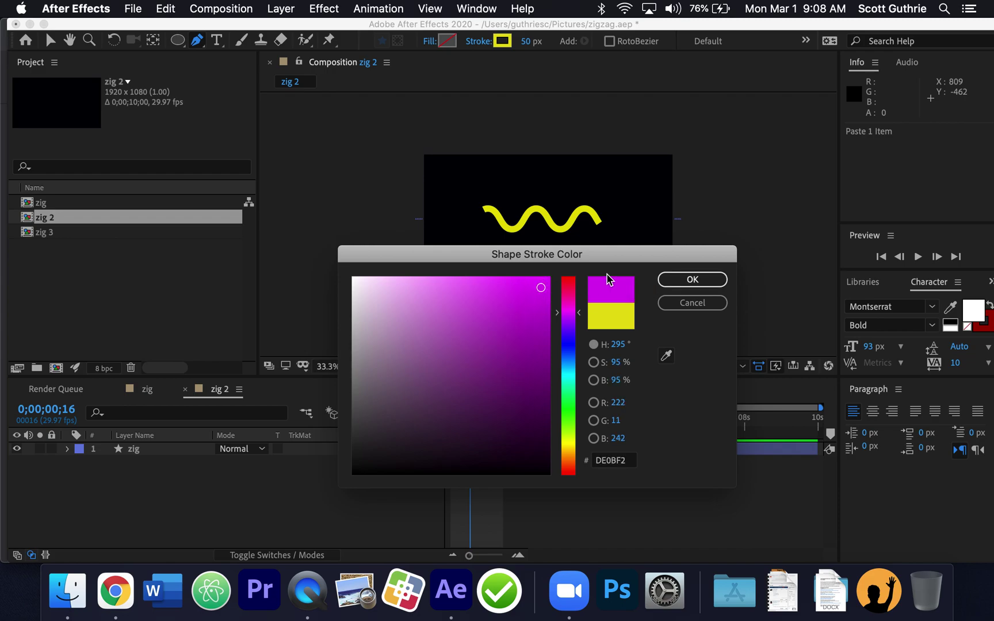
{"action": "left_click", "coordinate": [693, 280]}
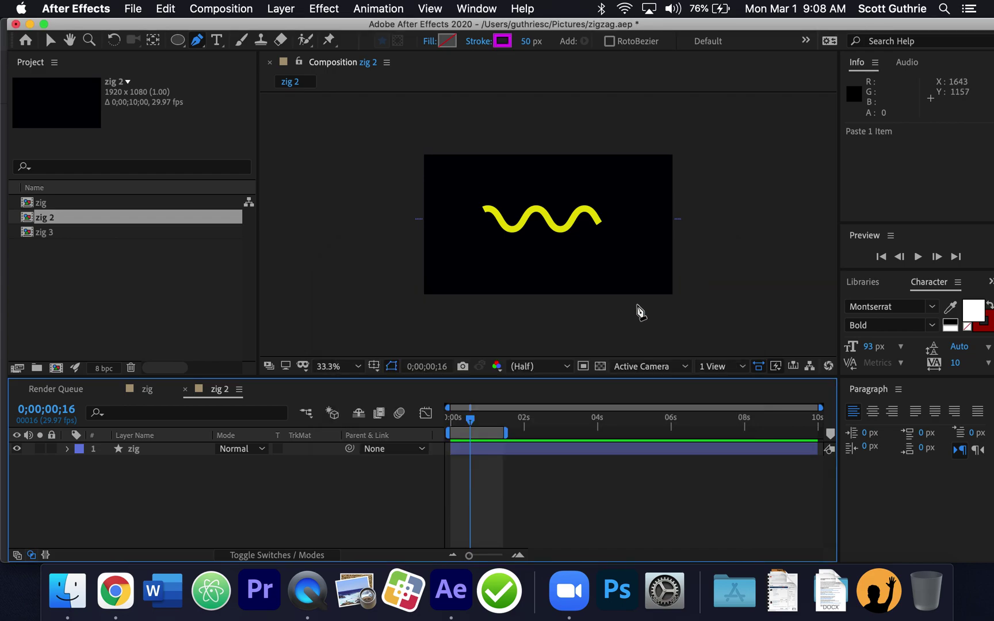
- Expand the zig layer, try to select the wavy line in the composition view, and undo the stray path point
{"action": "left_click", "coordinate": [66, 450]}
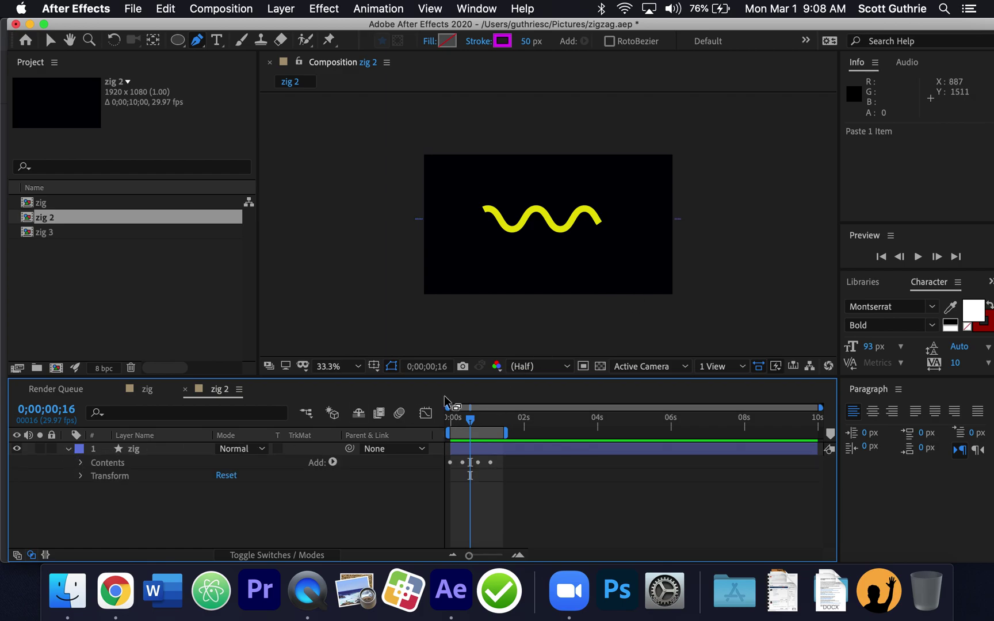
{"action": "left_click", "coordinate": [506, 226]}
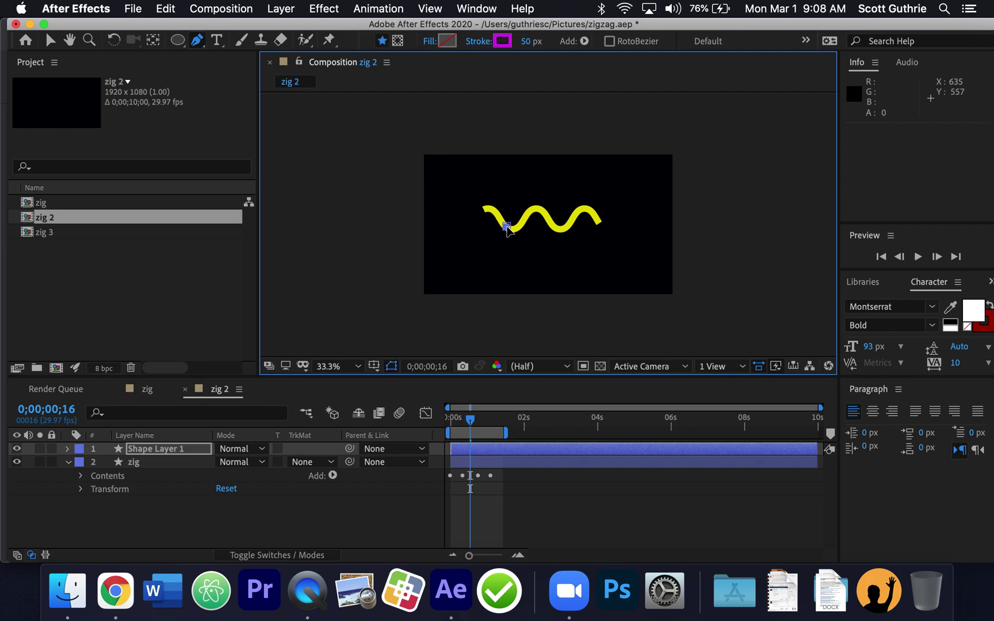
{"action": "key", "text": "super+z"}
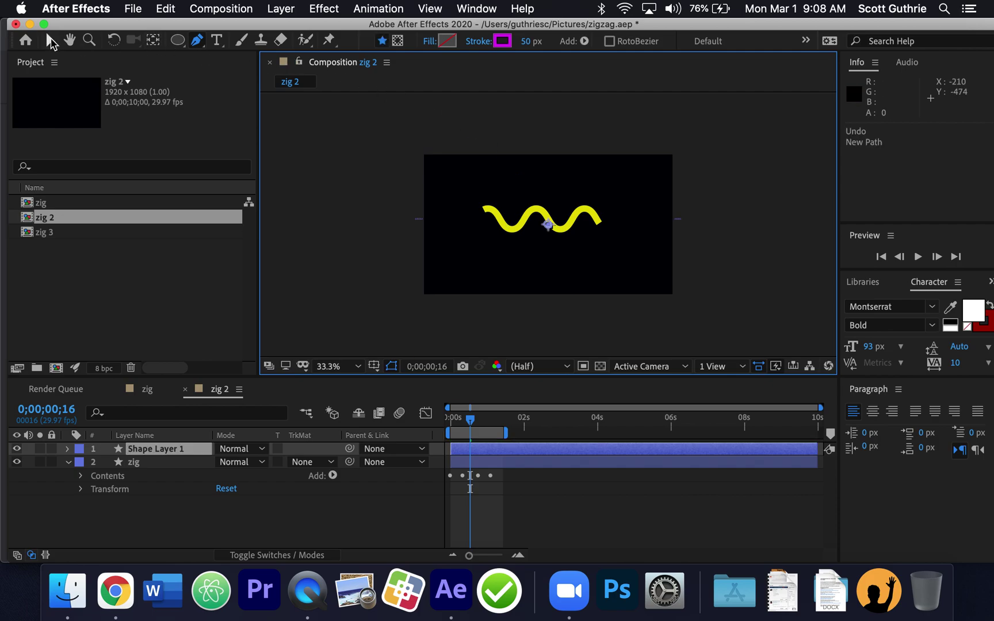
- Switch to the Selection tool and delete the stray Shape Layer 1 from zig 2
{"action": "left_click", "coordinate": [50, 40]}
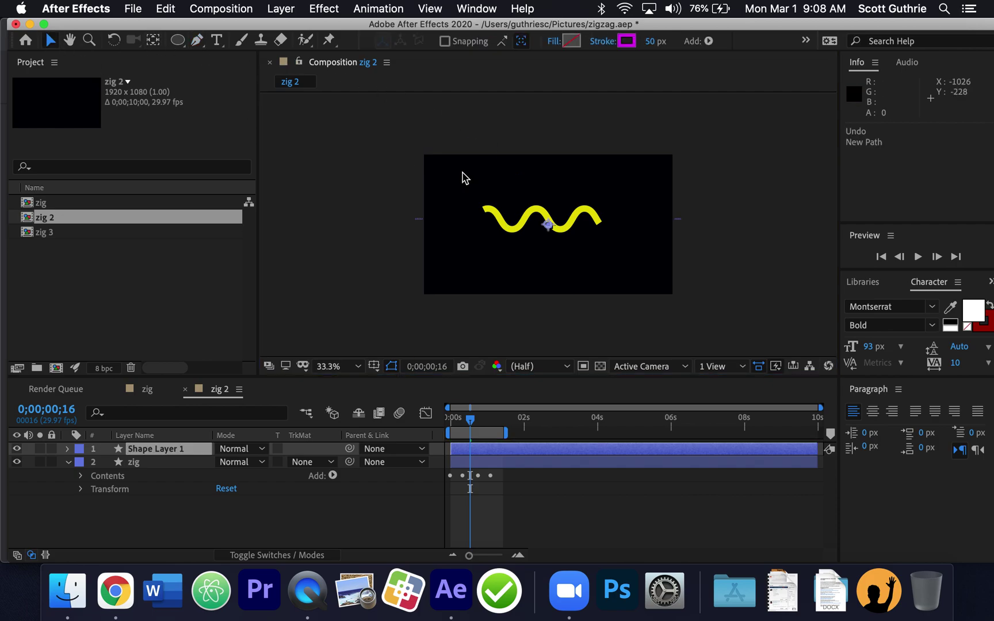
{"action": "left_click", "coordinate": [535, 217]}
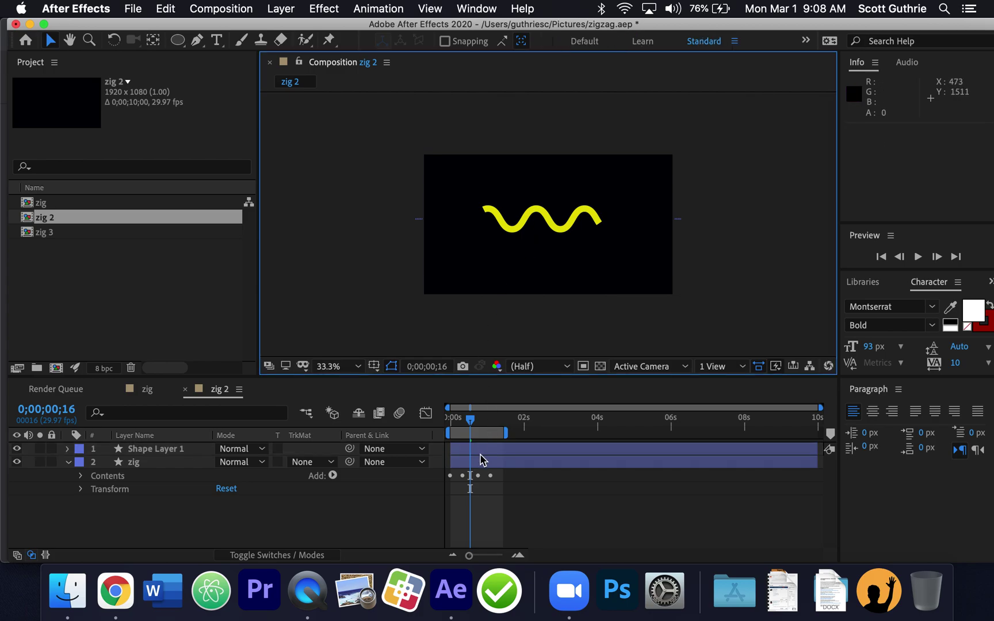
{"action": "mouse_move", "coordinate": [467, 426]}
{"action": "left_mouse_down"}
{"action": "mouse_move", "coordinate": [432, 426]}
{"action": "mouse_move", "coordinate": [503, 415]}
{"action": "mouse_move", "coordinate": [454, 419]}
{"action": "left_mouse_up"}
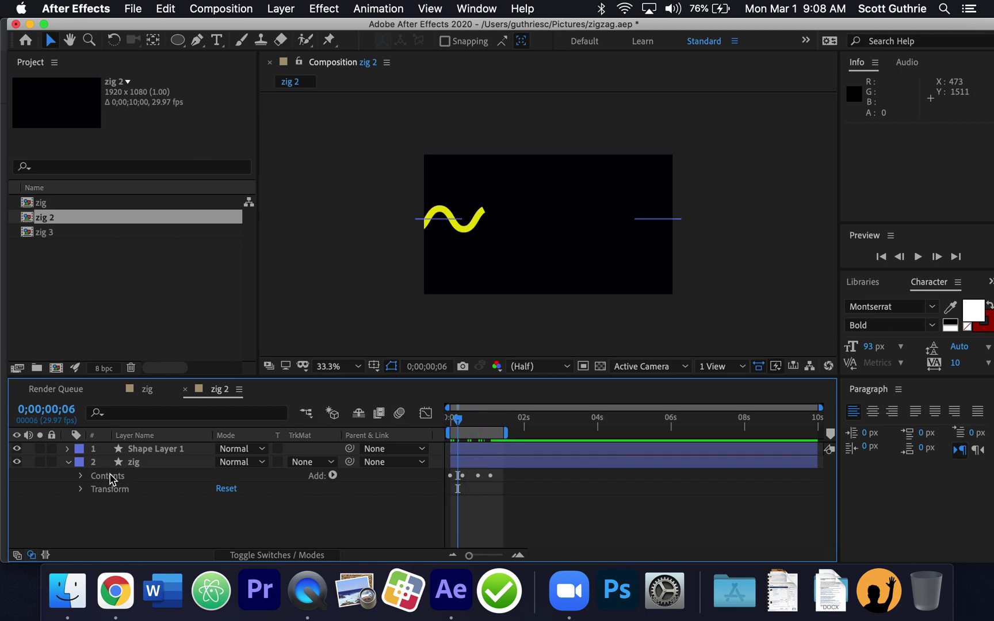
{"action": "left_click", "coordinate": [179, 470]}
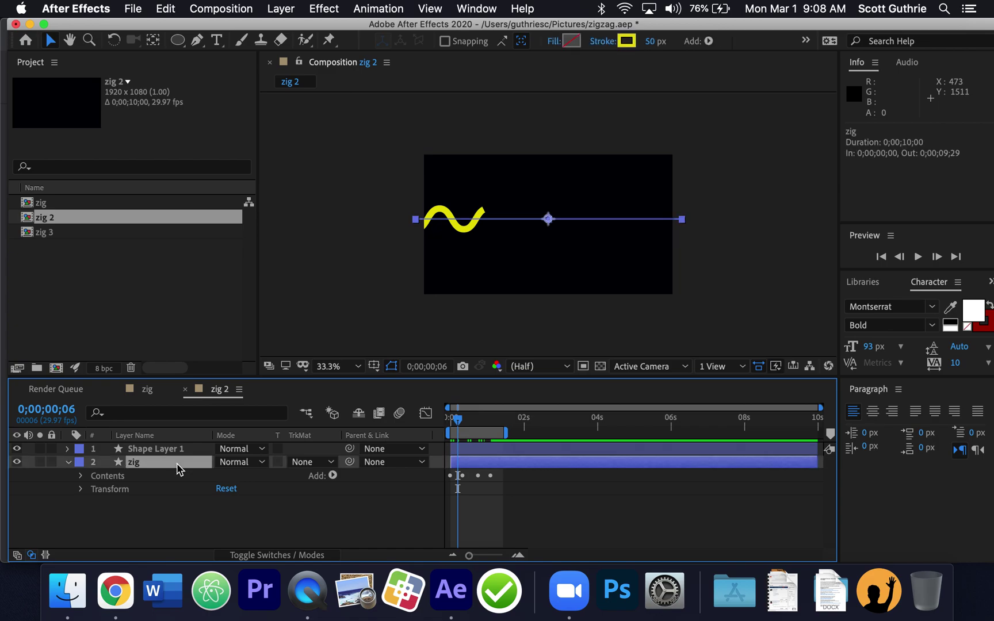
{"action": "left_click", "coordinate": [167, 449]}
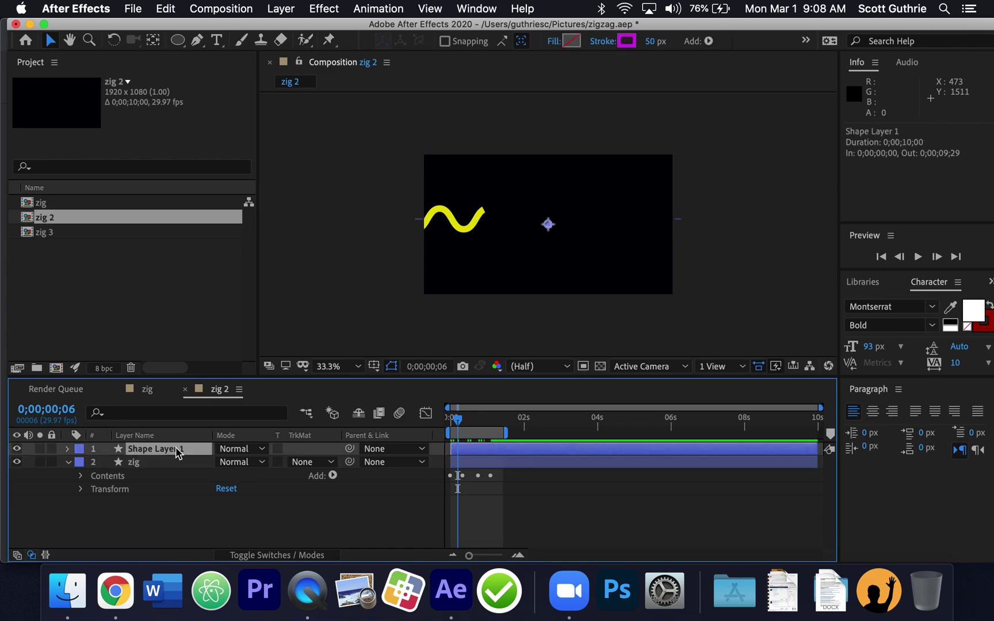
{"action": "key", "text": "Delete"}
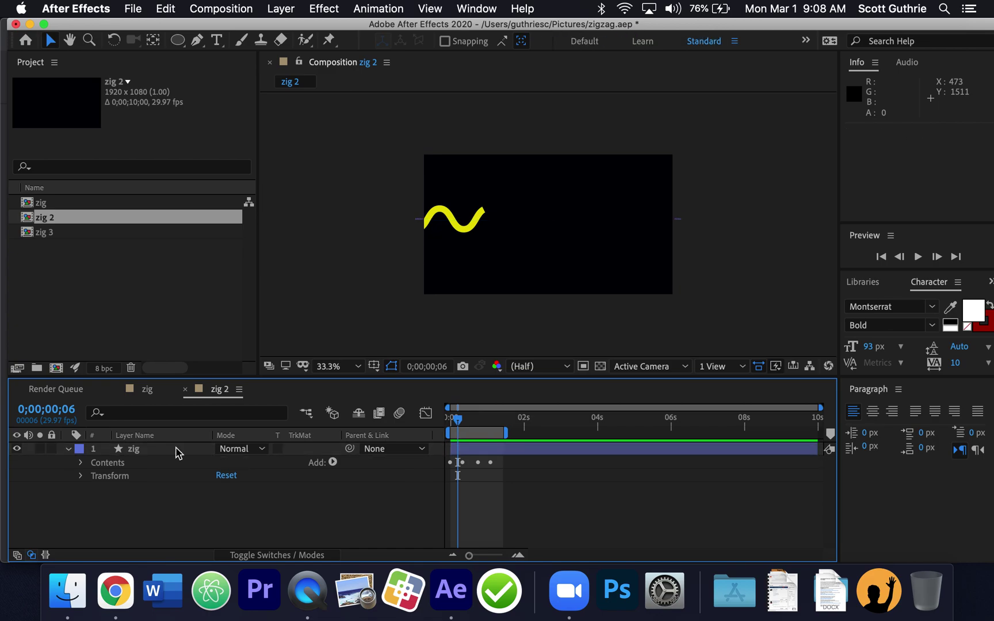
- Set the stroke color of the zig layer in zig 2 to purple AA0EE7 and play the animation
{"action": "left_click", "coordinate": [163, 454]}
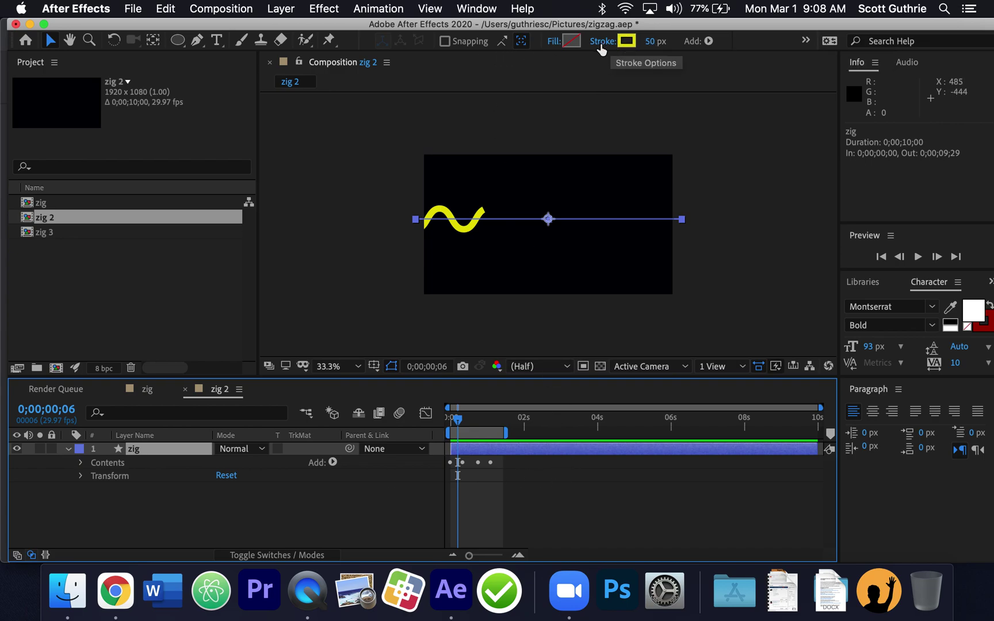
{"action": "left_click", "coordinate": [626, 41]}
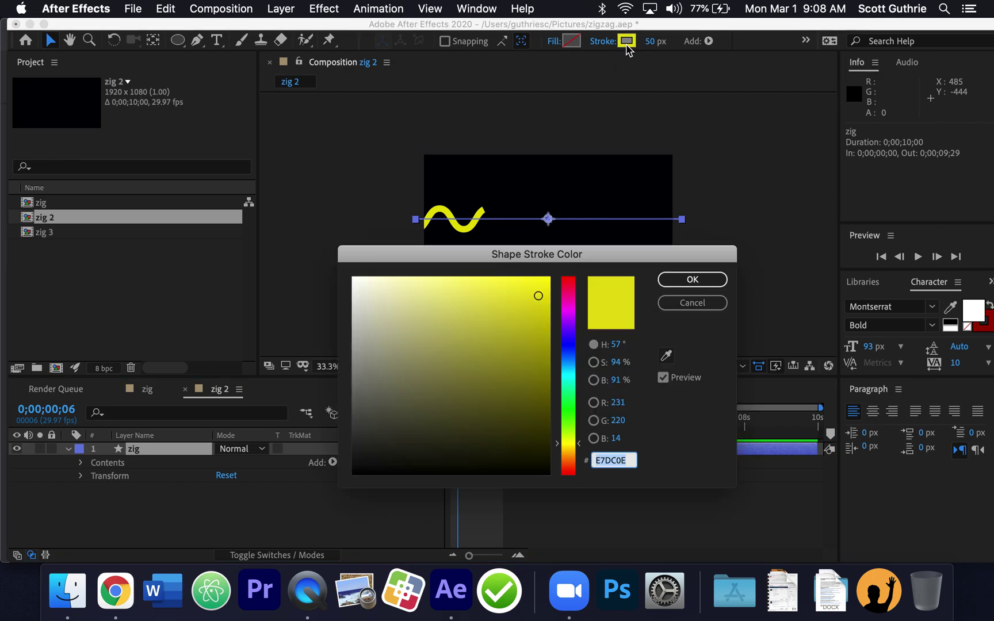
{"action": "left_click", "coordinate": [572, 318]}
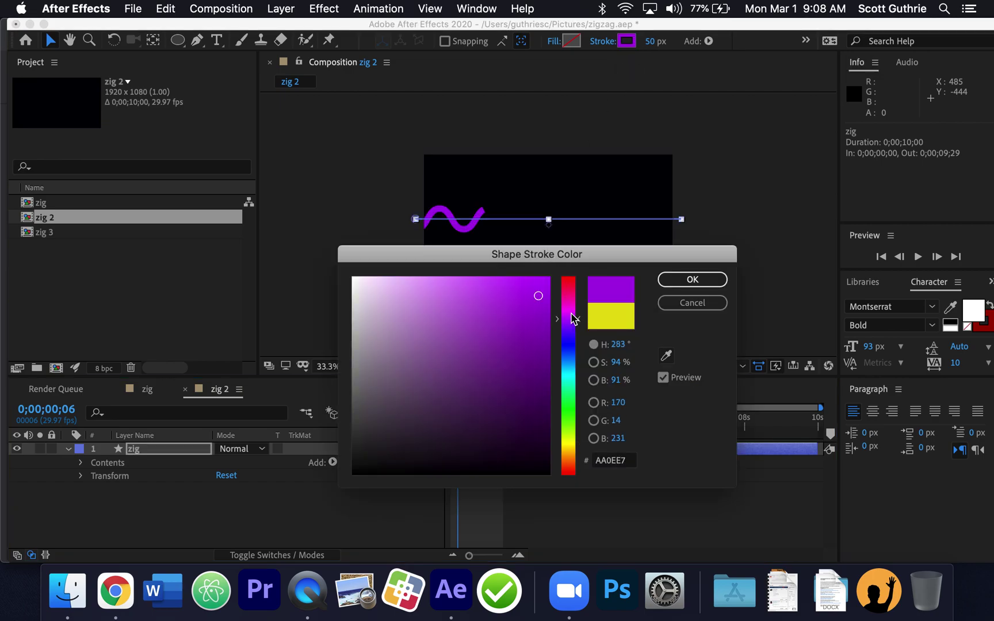
{"action": "left_click", "coordinate": [721, 279]}
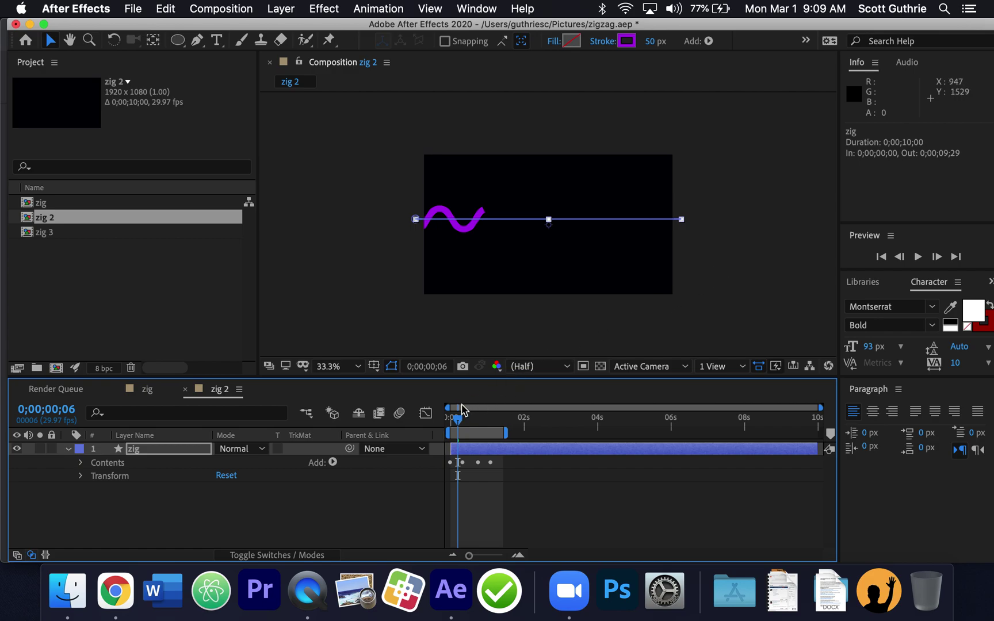
{"action": "left_click", "coordinate": [471, 419]}
{"action": "key", "text": "space"}
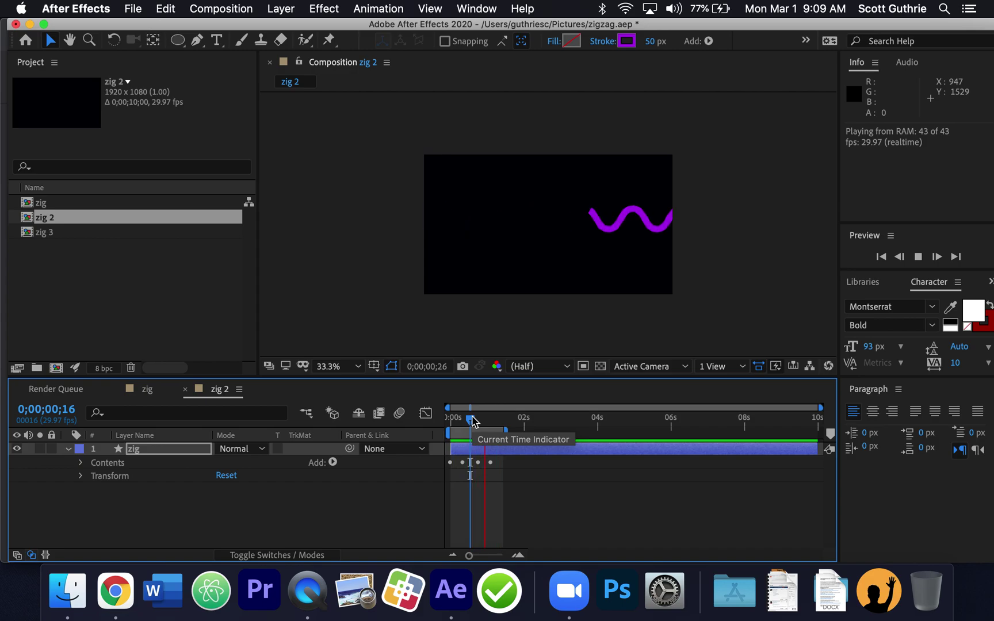
{"action": "key", "text": "space"}
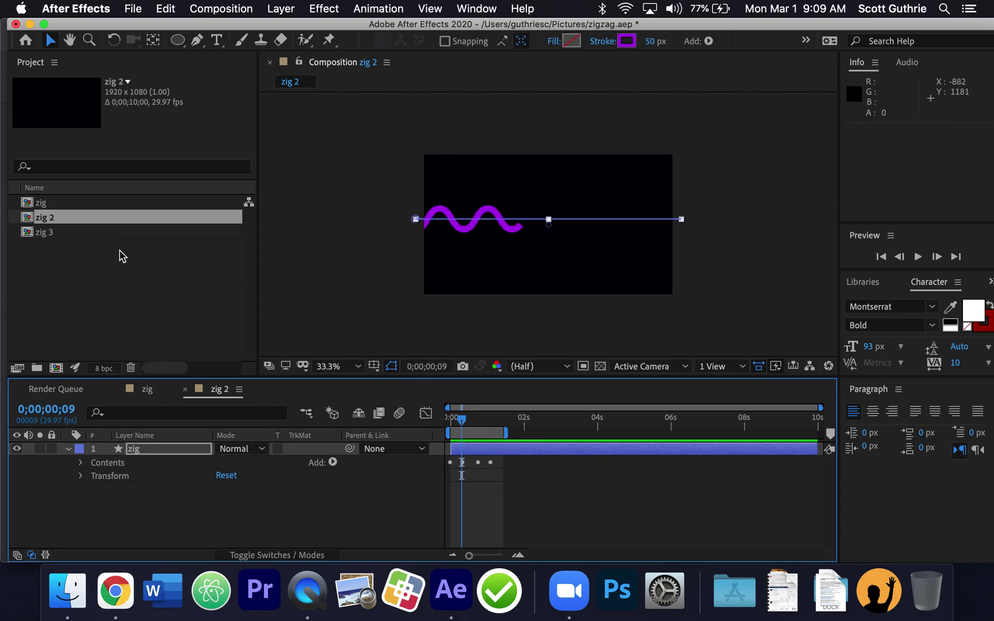
- Open the zig 3 composition and set the zig layer's stroke color to green 4AE70E
{"action": "double_click", "coordinate": [29, 233]}
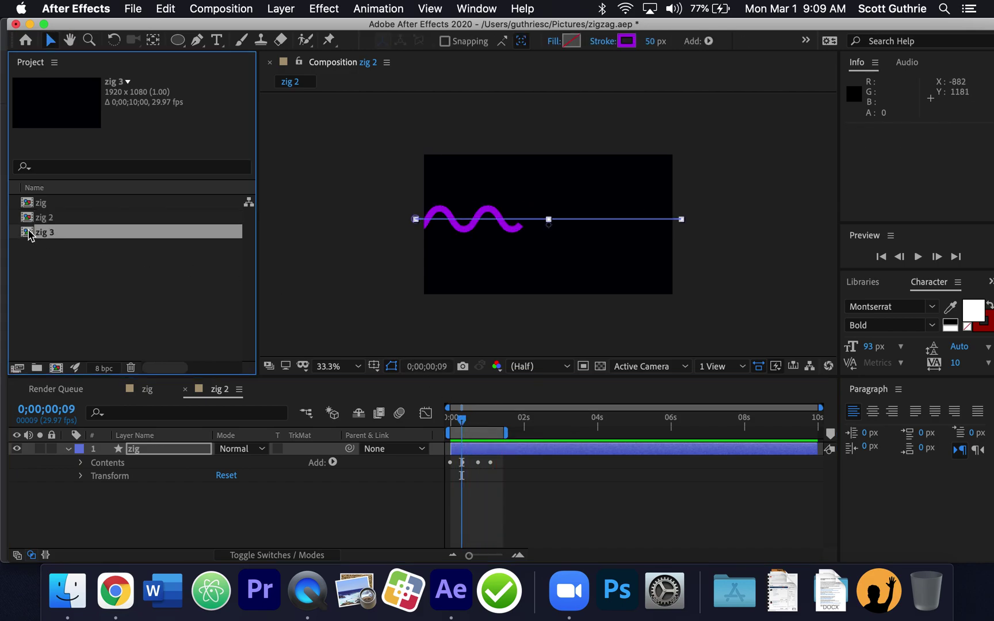
{"action": "left_click", "coordinate": [518, 450]}
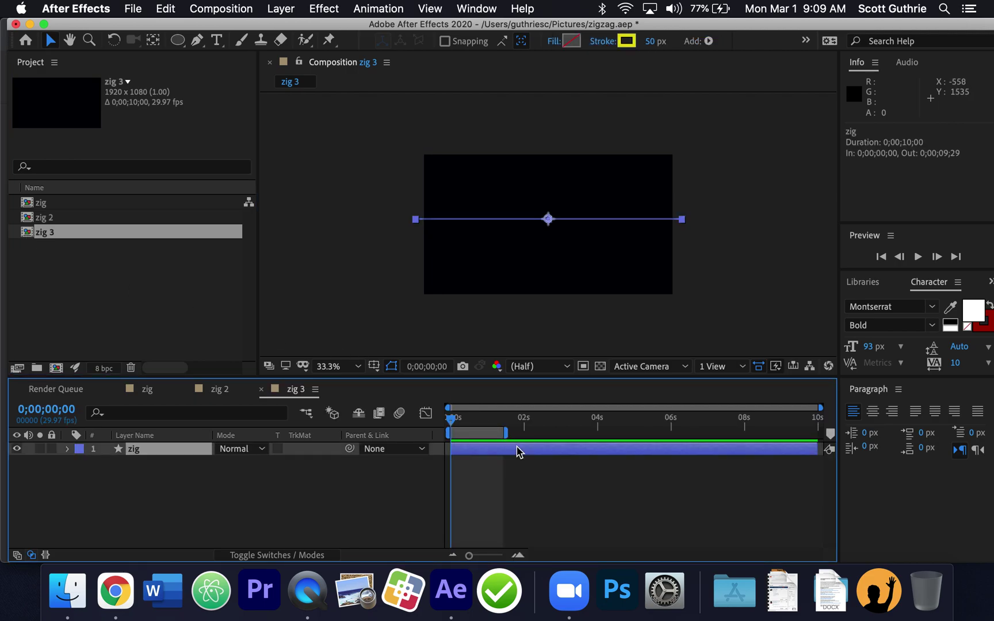
{"action": "left_click_drag", "start_coordinate": [462, 418], "coordinate": [471, 418]}
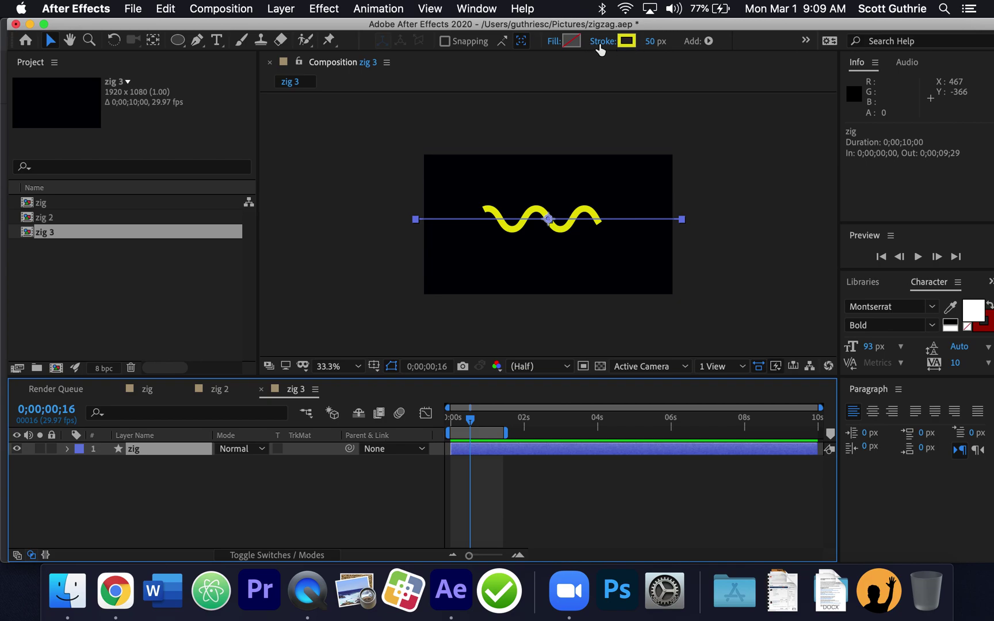
{"action": "left_click", "coordinate": [627, 41]}
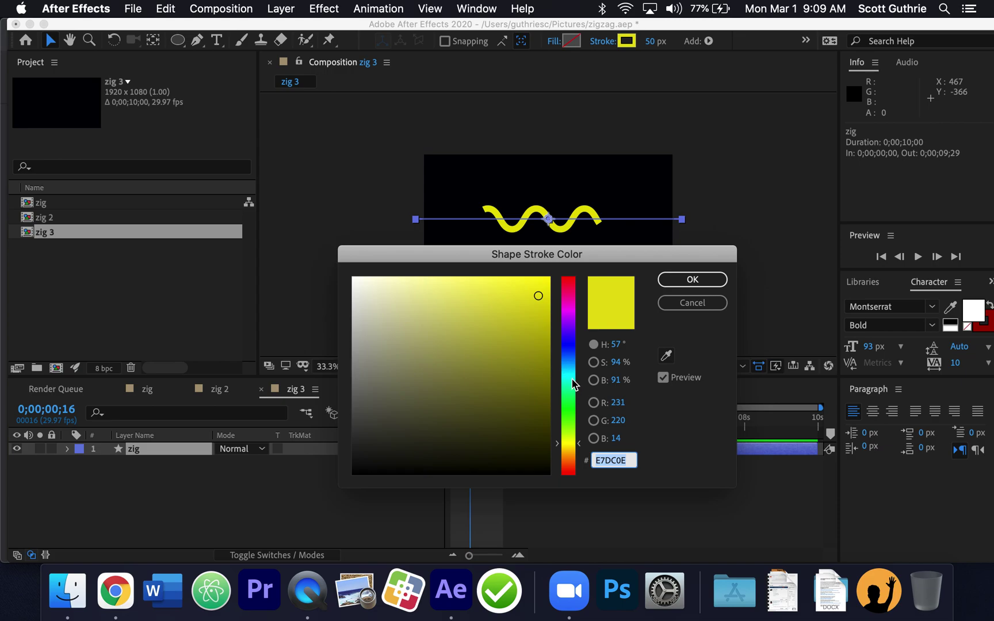
{"action": "left_click", "coordinate": [576, 418]}
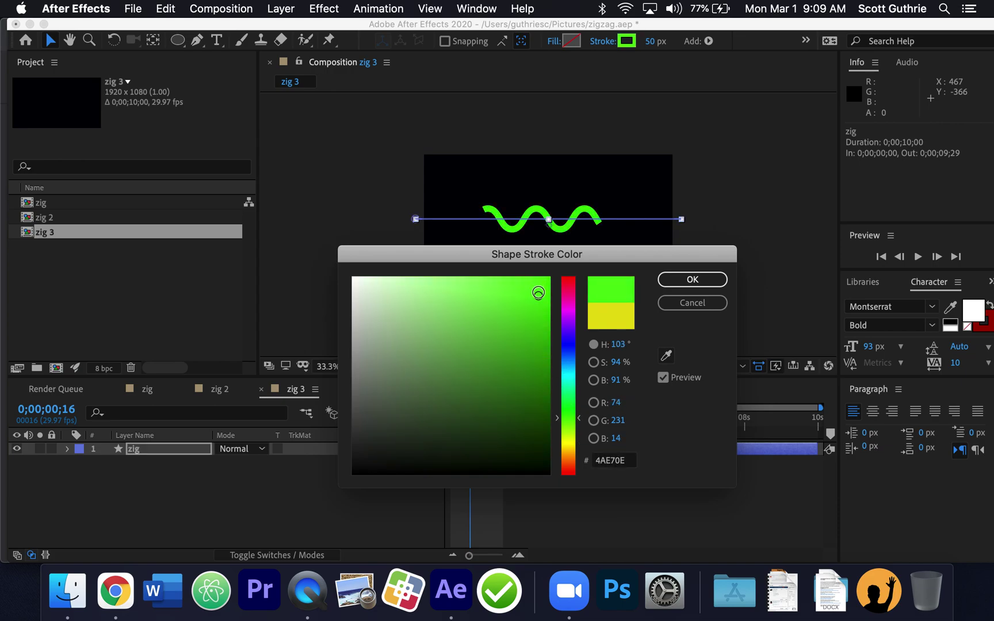
{"action": "left_click", "coordinate": [708, 282]}
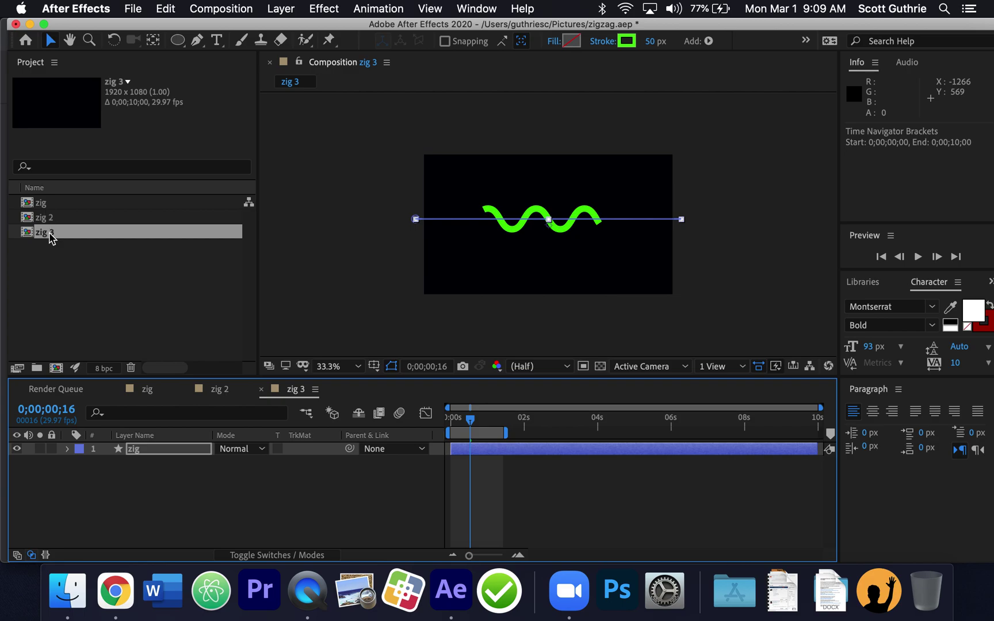
- Create a new composition named "all 3 zigzags" with the HDTV 1080 29.97 preset
{"action": "left_click", "coordinate": [77, 286]}
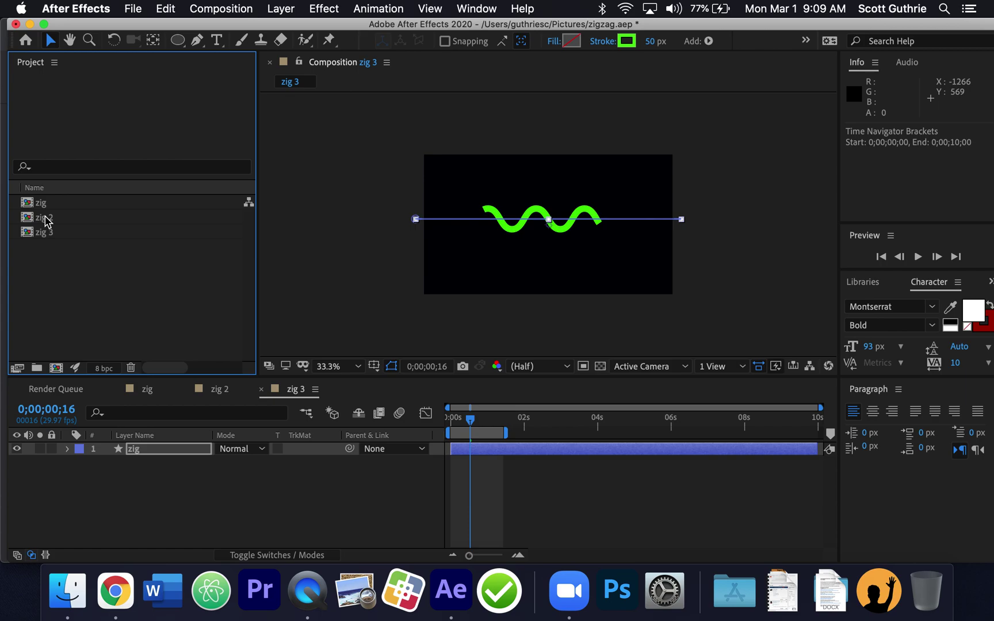
{"action": "right_click", "coordinate": [90, 271]}
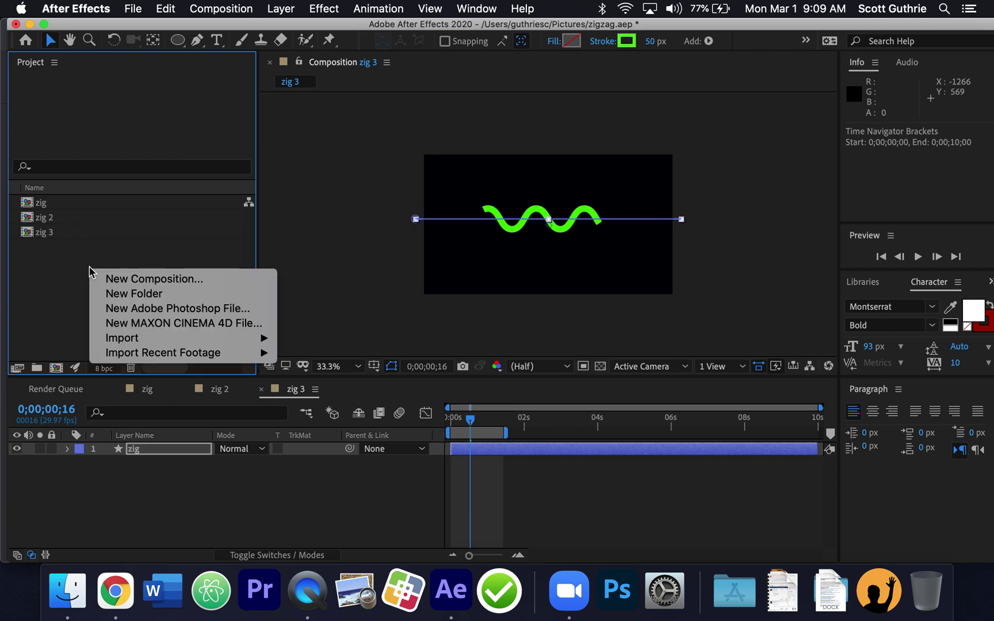
{"action": "left_click", "coordinate": [180, 280]}
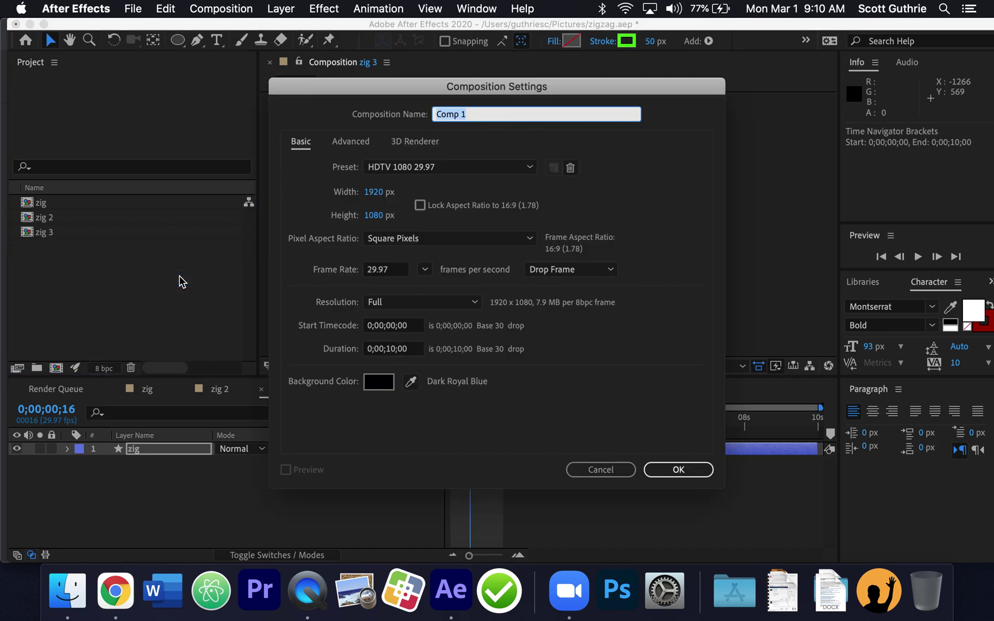
{"action": "type", "text": "all 3 zigzags"}
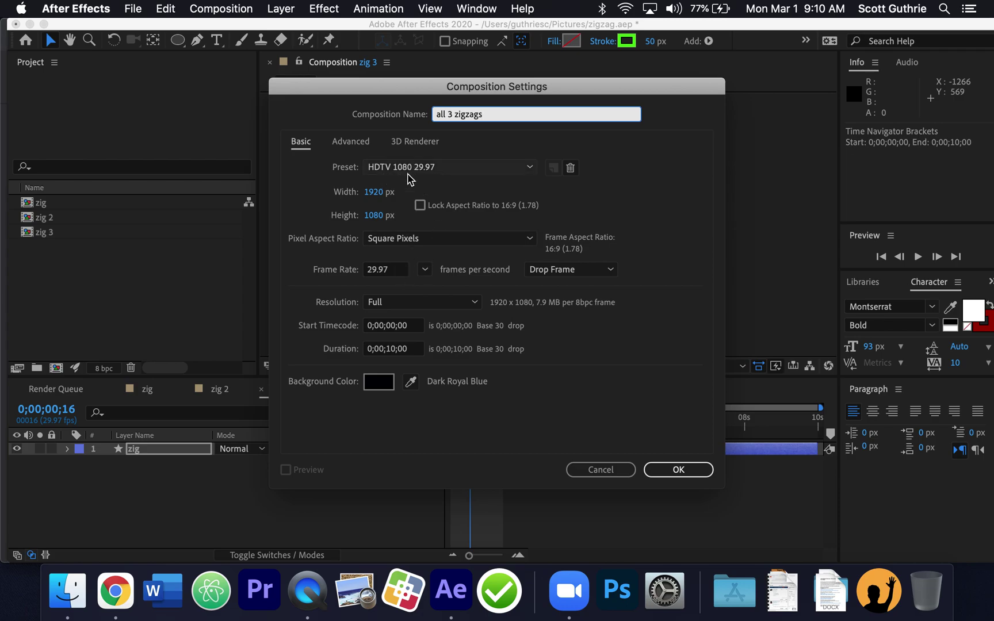
{"action": "left_click", "coordinate": [696, 467]}
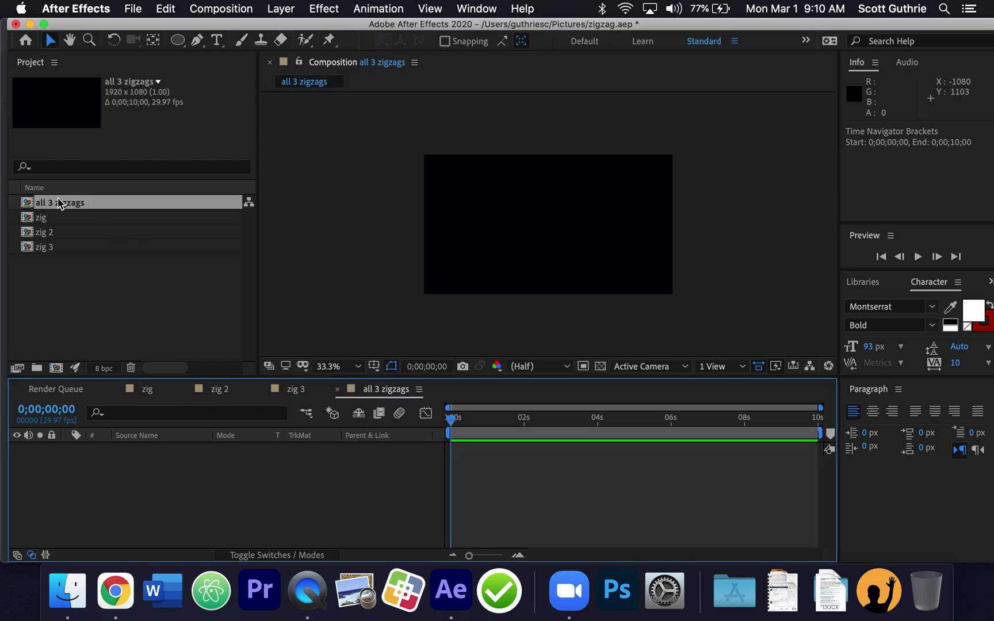
- Add the zig composition as a layer in all 3 zigzags and trim its out point to 0;00;01;25
{"action": "mouse_move", "coordinate": [460, 421]}
{"action": "left_mouse_down"}
{"action": "mouse_move", "coordinate": [493, 420]}
{"action": "mouse_move", "coordinate": [452, 419]}
{"action": "left_mouse_up"}
{"action": "left_click_drag", "start_coordinate": [27, 220], "coordinate": [112, 476]}
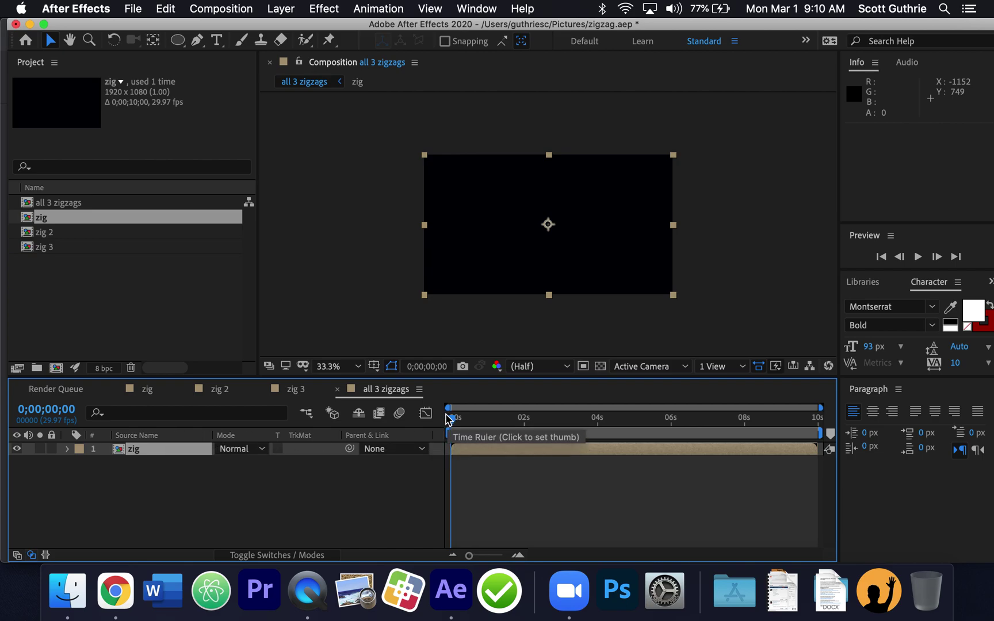
{"action": "mouse_move", "coordinate": [451, 419]}
{"action": "left_mouse_down"}
{"action": "mouse_move", "coordinate": [493, 420]}
{"action": "mouse_move", "coordinate": [450, 419]}
{"action": "mouse_move", "coordinate": [495, 410]}
{"action": "left_mouse_up"}
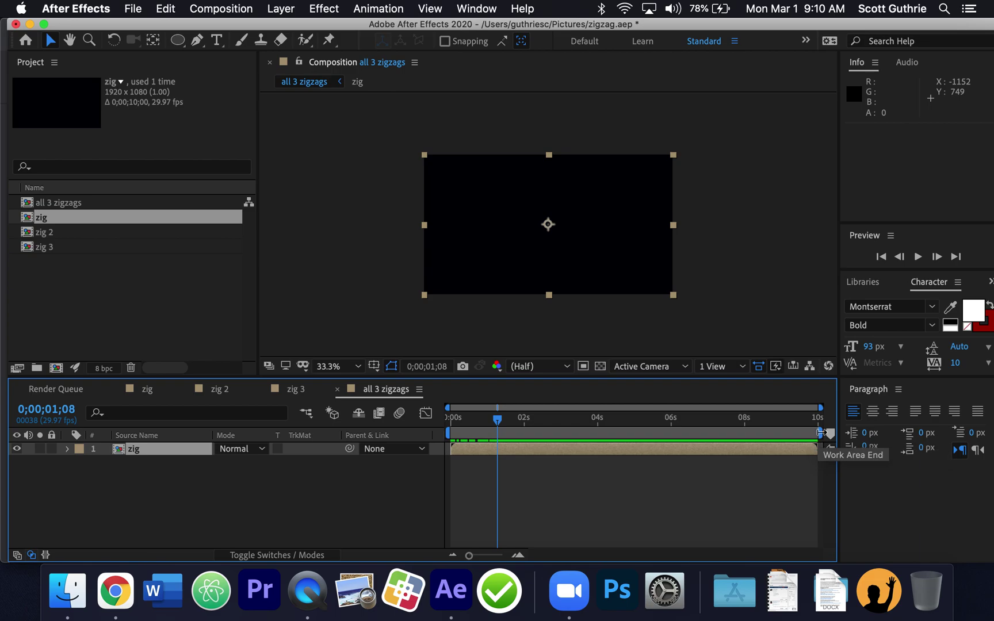
{"action": "left_click_drag", "start_coordinate": [820, 433], "coordinate": [506, 444]}
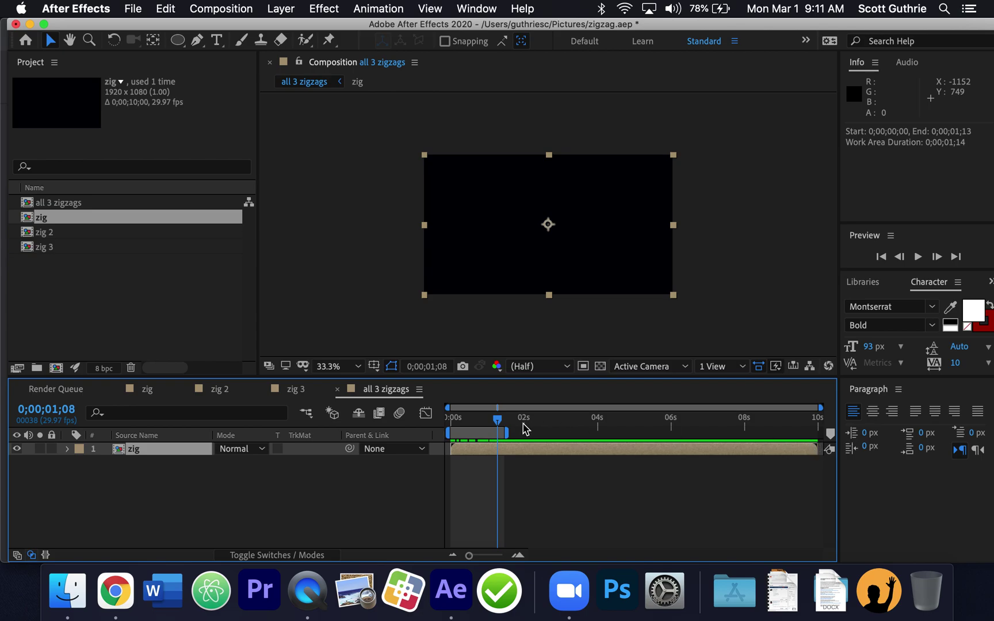
{"action": "left_click_drag", "start_coordinate": [502, 433], "coordinate": [819, 418]}
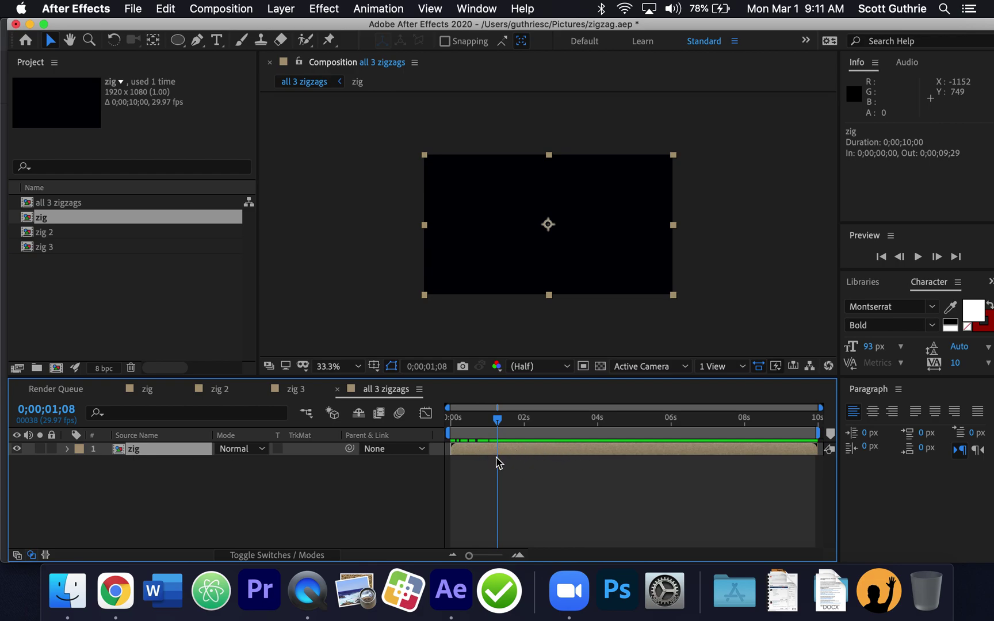
{"action": "left_click_drag", "start_coordinate": [819, 448], "coordinate": [520, 465]}
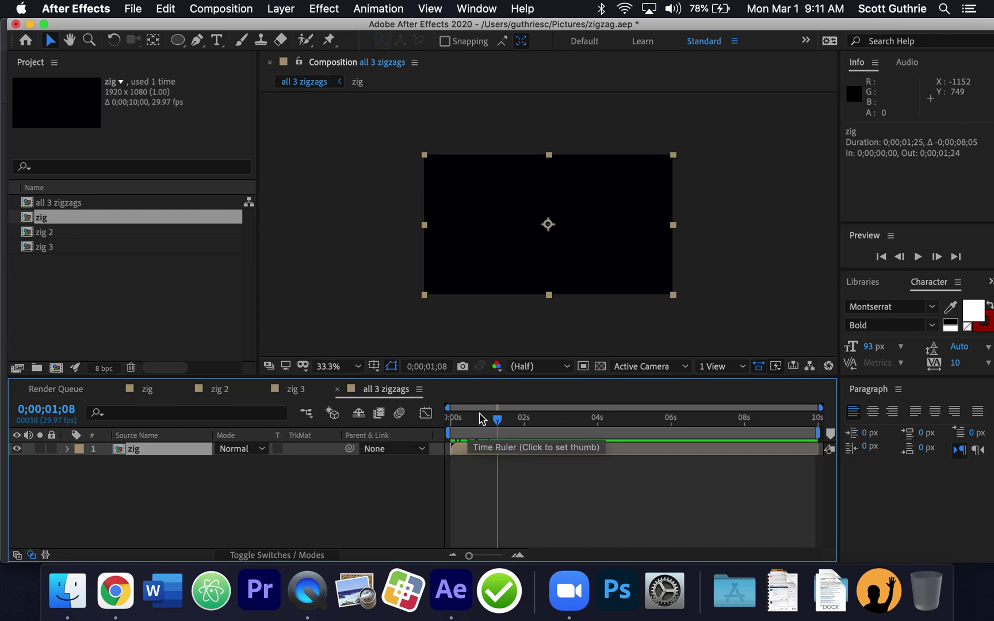
{"action": "left_click_drag", "start_coordinate": [497, 419], "coordinate": [523, 453]}
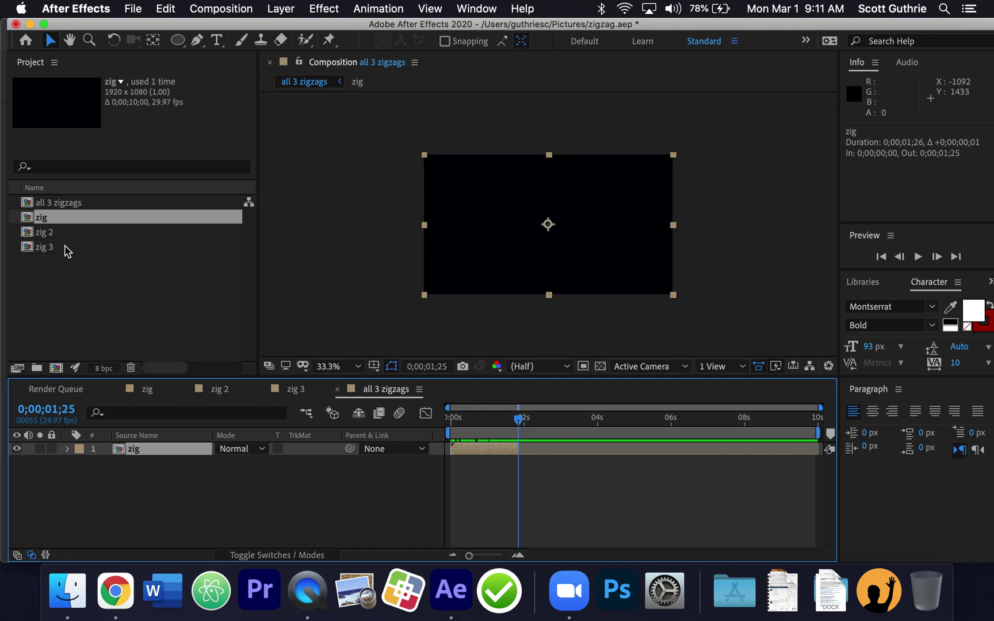
- Add the zig 2 composition as a layer below zig and preview the animation from the start
{"action": "left_click_drag", "start_coordinate": [56, 373], "coordinate": [85, 468]}
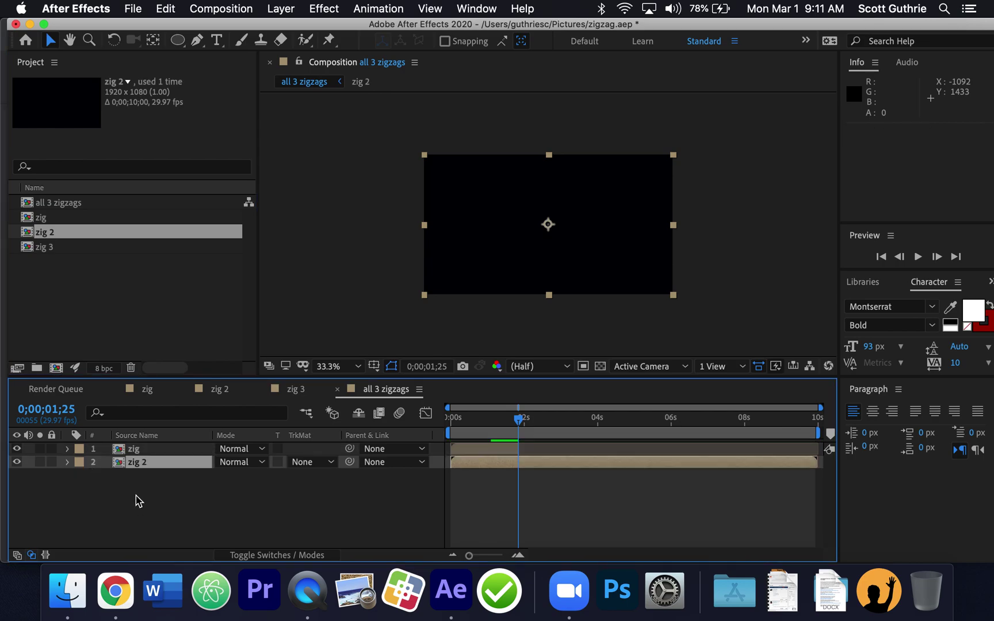
{"action": "left_click_drag", "start_coordinate": [522, 422], "coordinate": [453, 424]}
{"action": "key", "text": "space"}
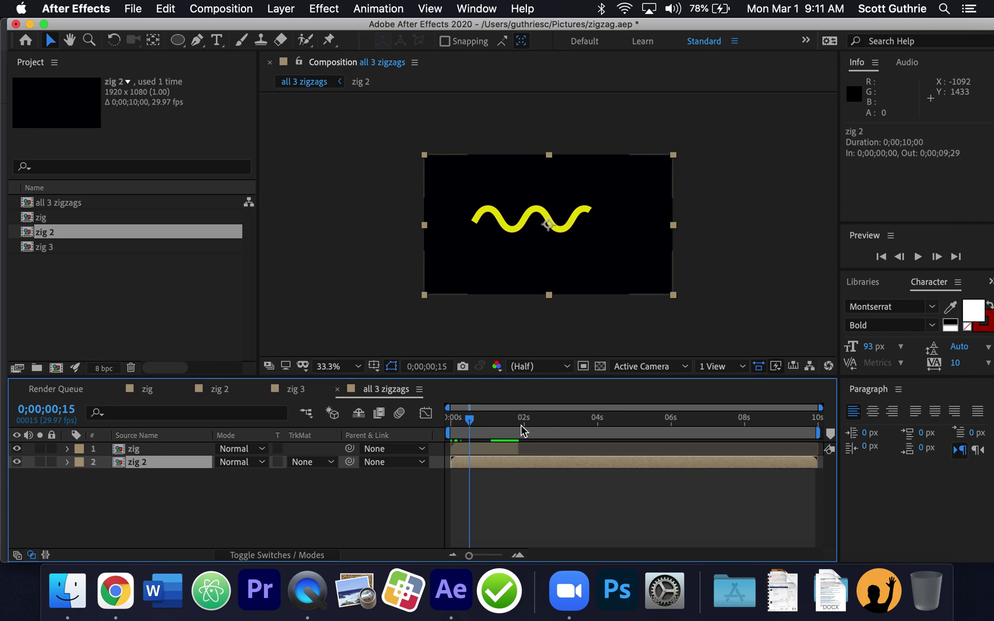
- Move zig 2's purple wave above the yellow one and trim the zig 2 layer's out point to 0;00;01;27
{"action": "left_click_drag", "start_coordinate": [531, 248], "coordinate": [532, 213]}
{"action": "left_click", "coordinate": [500, 466]}
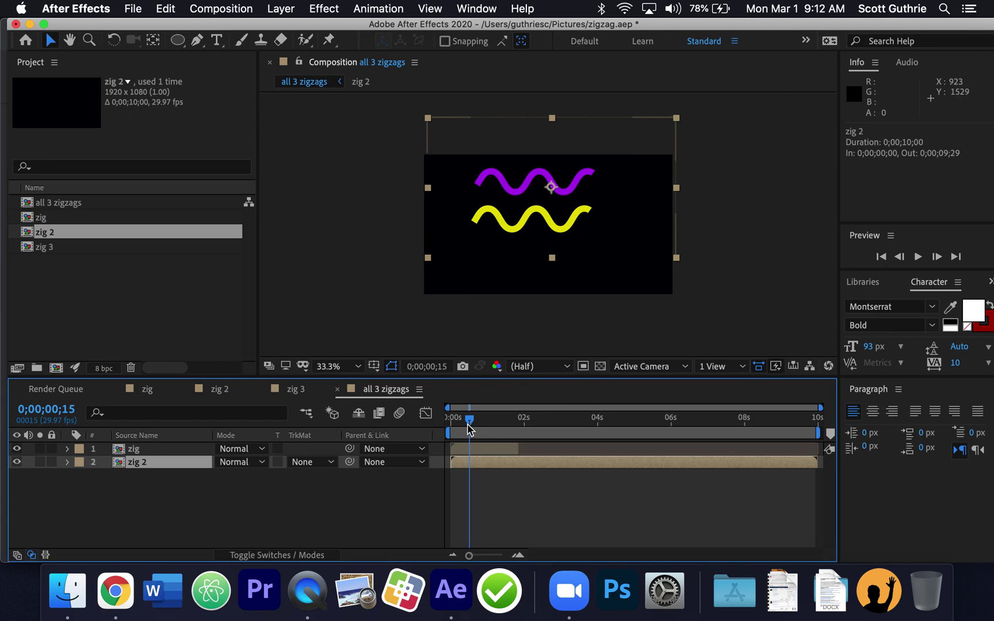
{"action": "left_click_drag", "start_coordinate": [470, 425], "coordinate": [520, 425]}
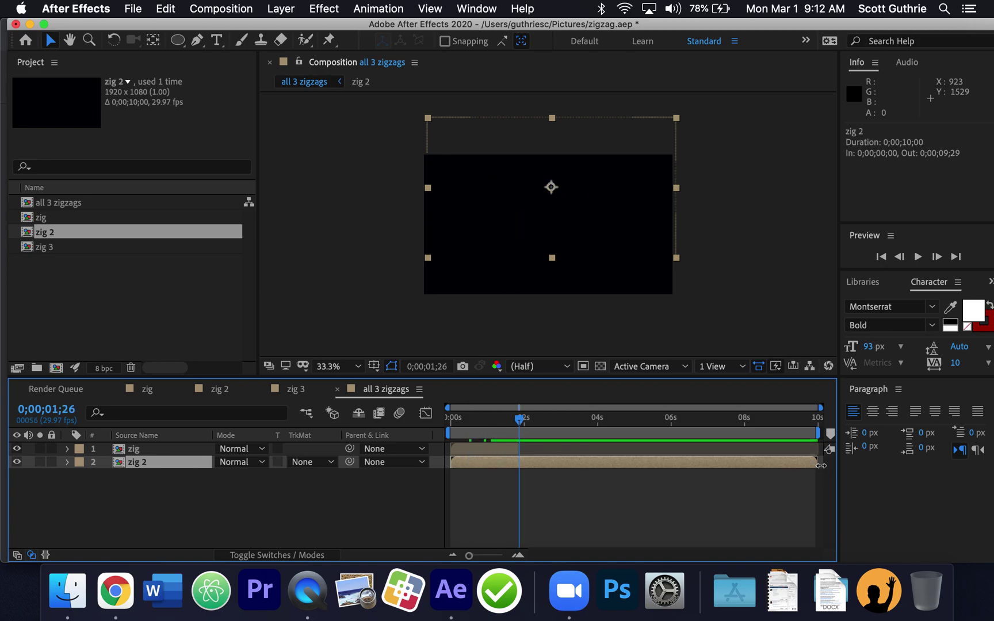
{"action": "left_click_drag", "start_coordinate": [819, 464], "coordinate": [525, 472]}
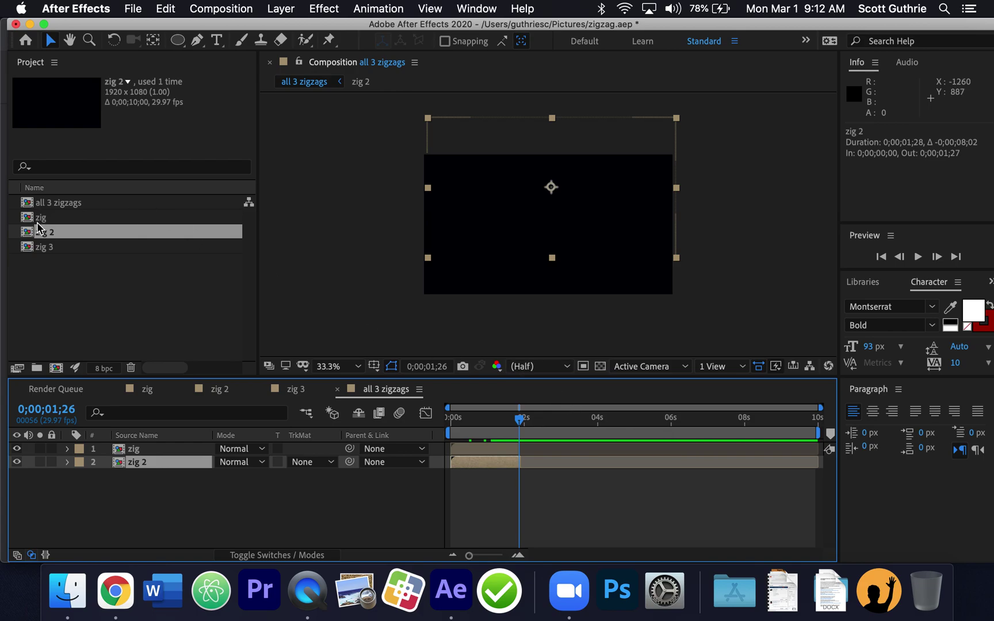
- Add zig 3 as the third layer and move its green wave below the yellow one, to position 960, 834
{"action": "left_click", "coordinate": [26, 249]}
{"action": "left_click_drag", "start_coordinate": [25, 251], "coordinate": [81, 489]}
{"action": "left_click", "coordinate": [519, 424]}
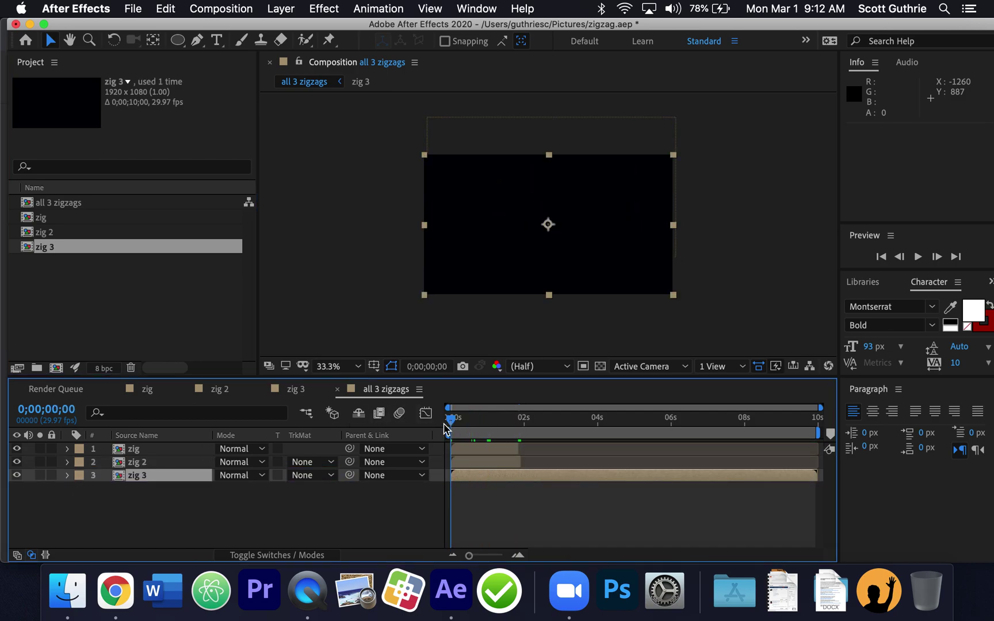
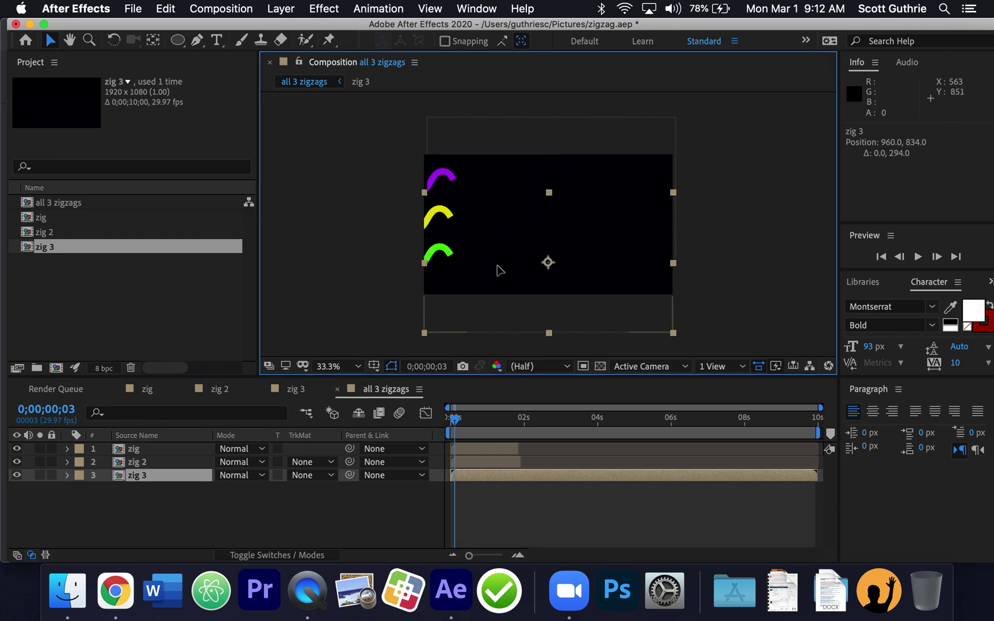
- Trim the zig 3 layer's out point to 0;00;01;28 and preview the composition
{"action": "left_click", "coordinate": [502, 482]}
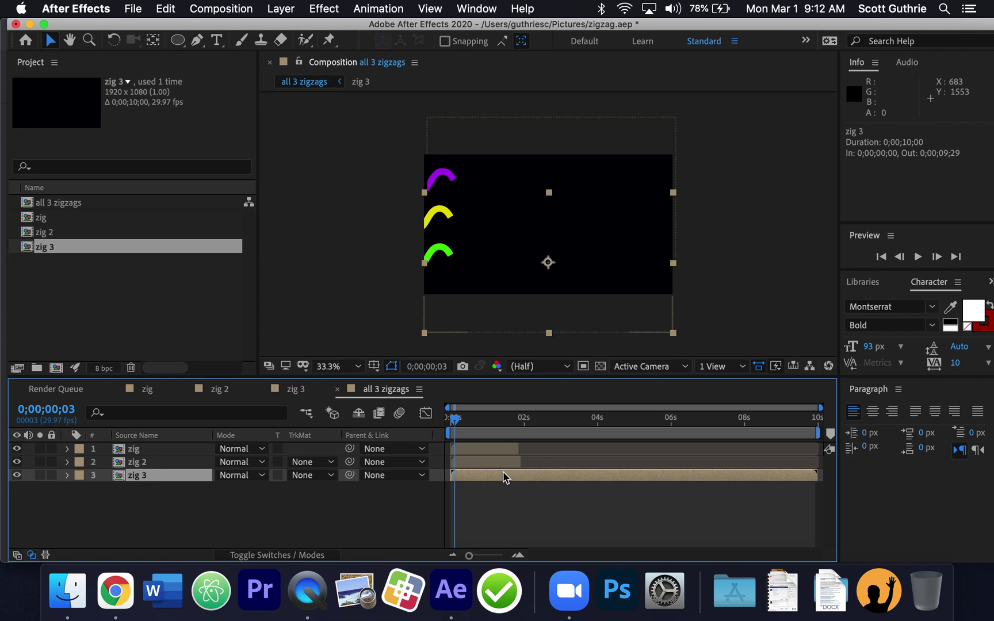
{"action": "left_click_drag", "start_coordinate": [819, 471], "coordinate": [527, 485]}
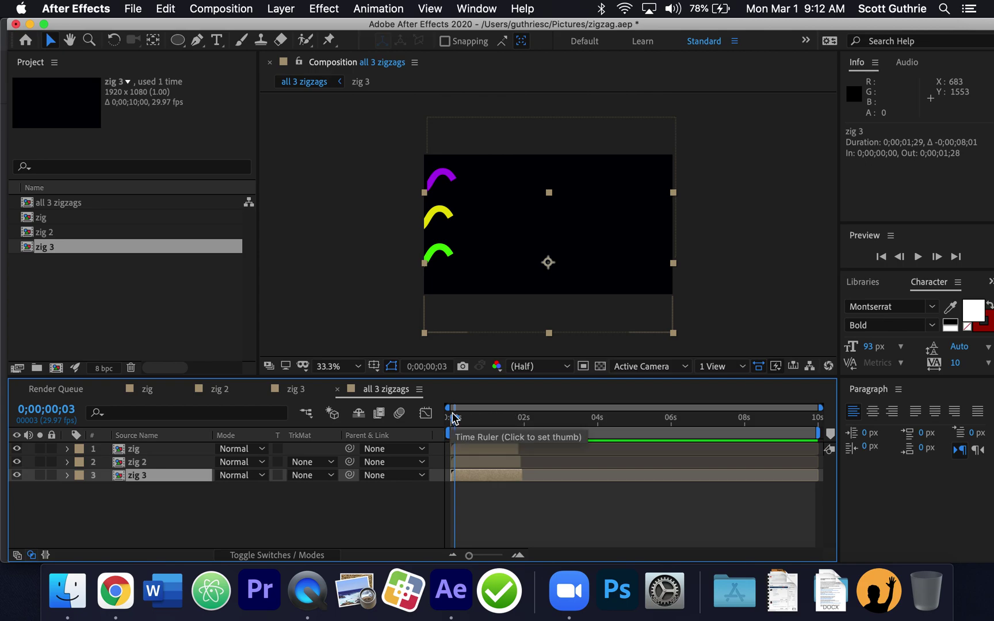
{"action": "key", "text": "space"}
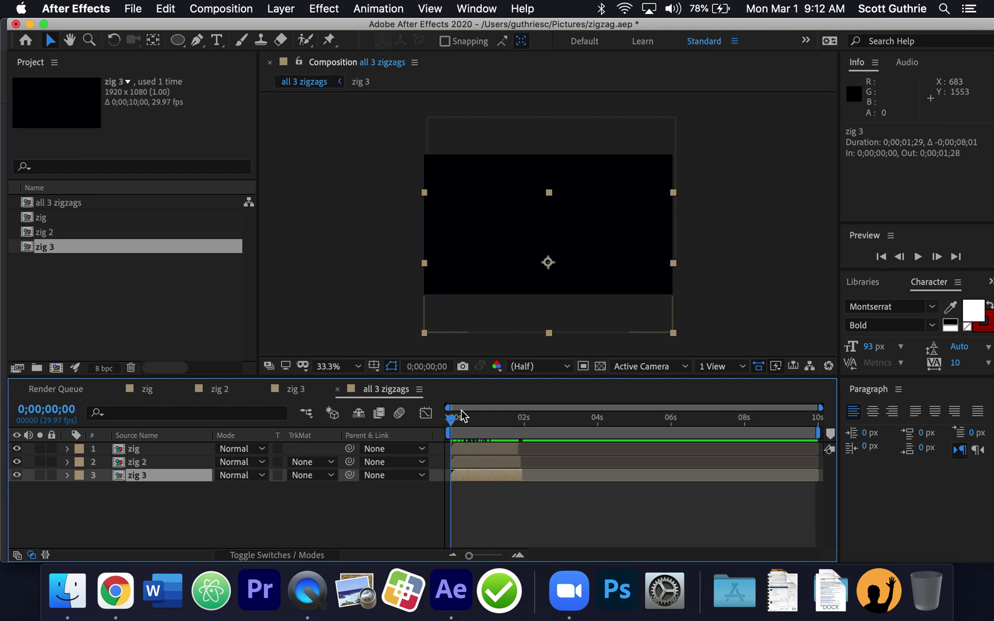
- Stagger the layers in time, starting zig slightly after zig 2 and zig 3 at 0;00;00;19
{"action": "left_click_drag", "start_coordinate": [482, 446], "coordinate": [506, 444]}
{"action": "left_click", "coordinate": [492, 461]}
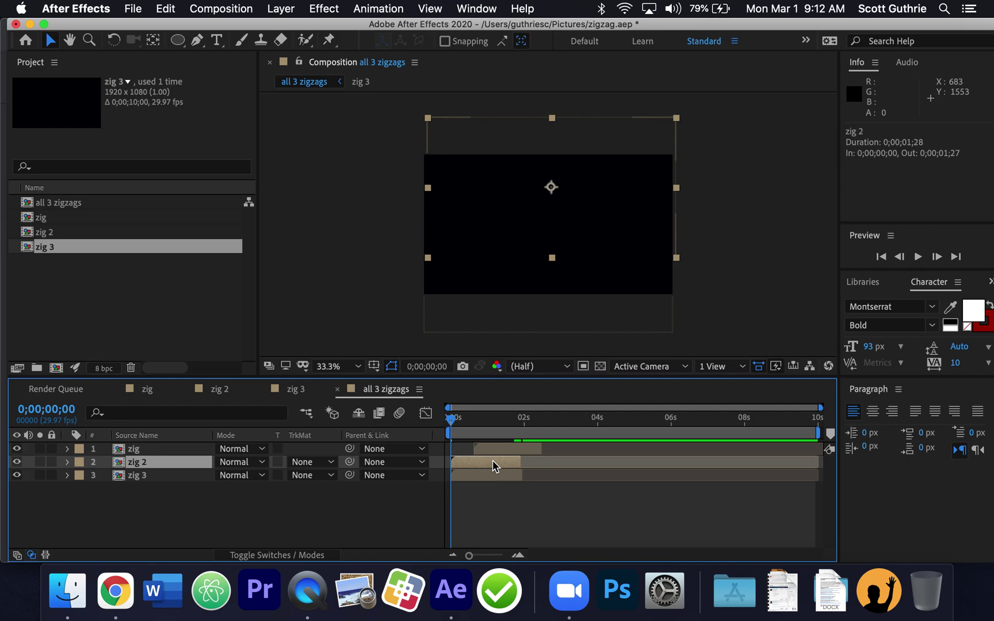
{"action": "mouse_move", "coordinate": [490, 476]}
{"action": "left_mouse_down"}
{"action": "mouse_move", "coordinate": [530, 474]}
{"action": "mouse_move", "coordinate": [500, 444]}
{"action": "mouse_move", "coordinate": [490, 453]}
{"action": "mouse_move", "coordinate": [516, 473]}
{"action": "mouse_move", "coordinate": [497, 481]}
{"action": "left_mouse_up"}
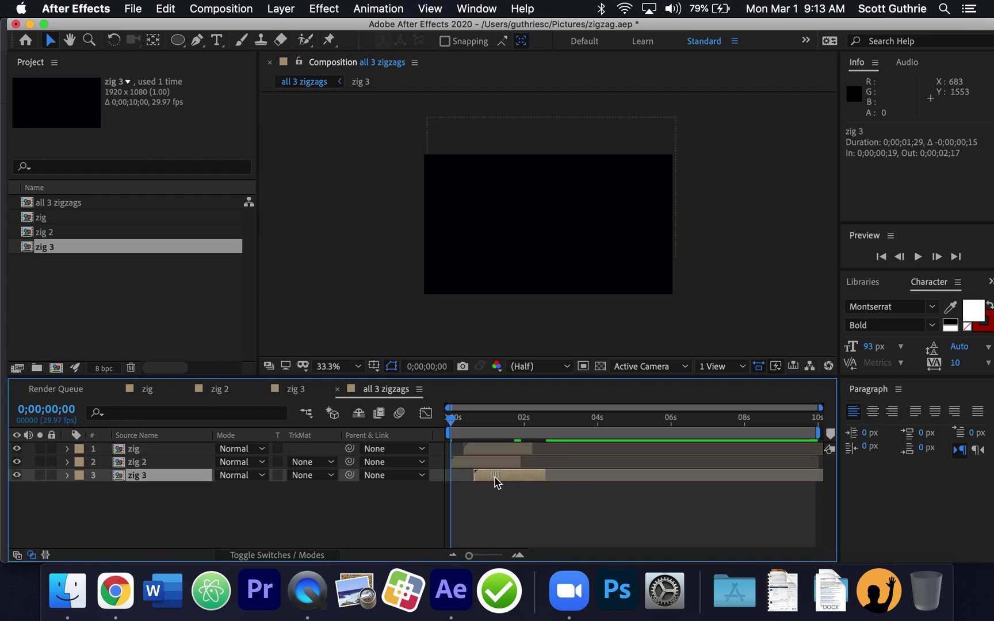
- Set the work area end of all 3 zigzags to 0;00;02;28 and play the staggered animation
{"action": "key", "text": "space"}
{"action": "key", "text": "space"}
{"action": "left_click_drag", "start_coordinate": [824, 430], "coordinate": [563, 444]}
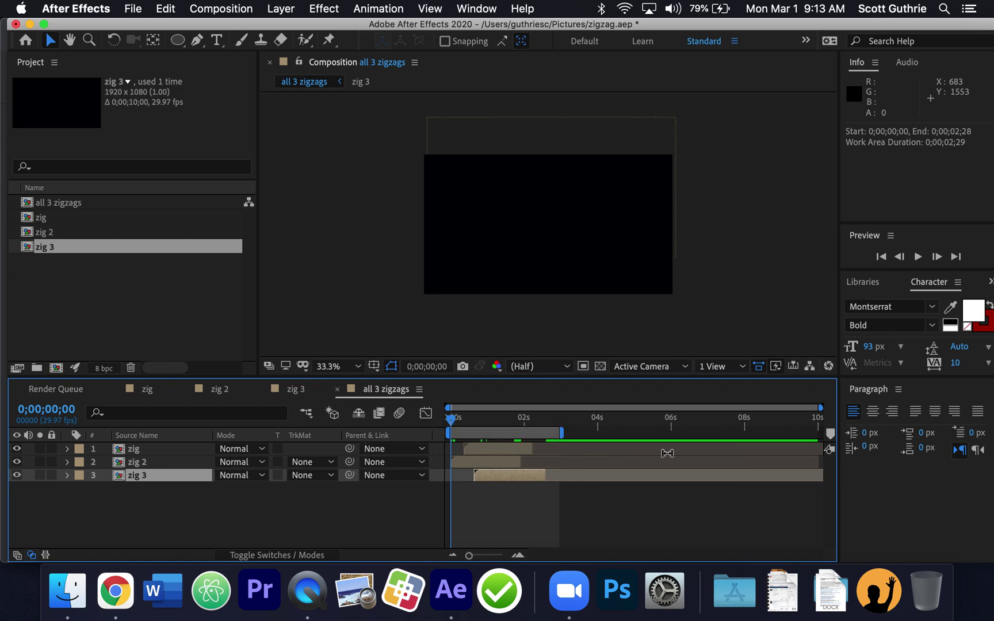
{"action": "key", "text": "space"}
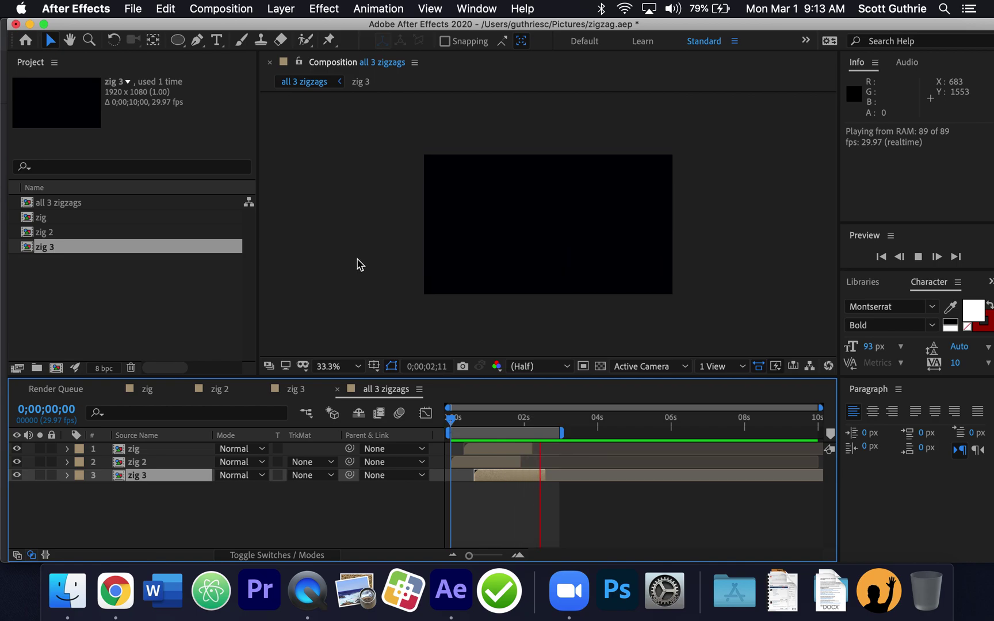
{"action": "left_click", "coordinate": [308, 589]}
{"action": "left_click", "coordinate": [161, 9]}
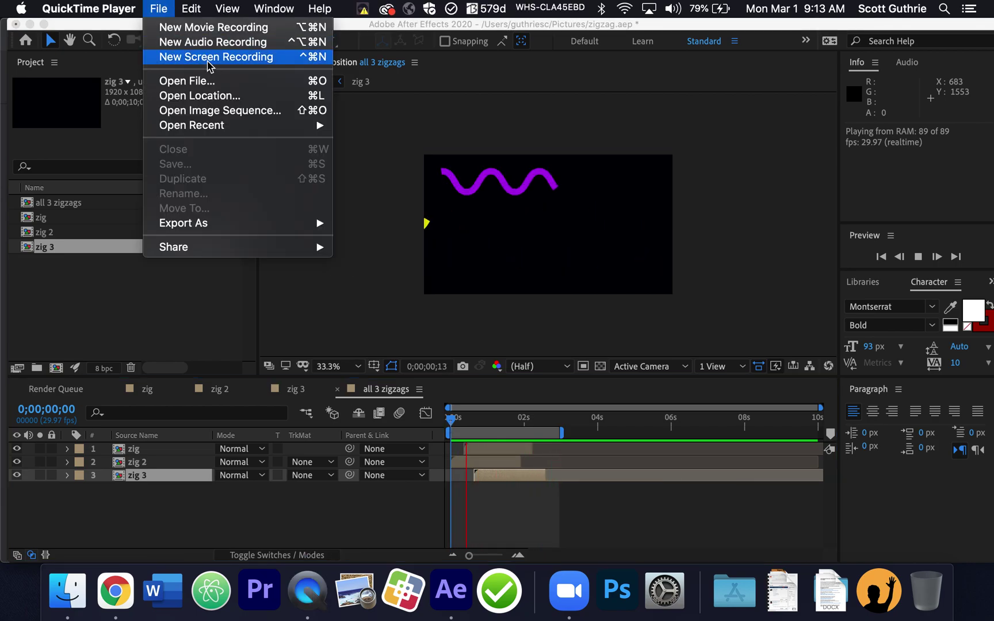